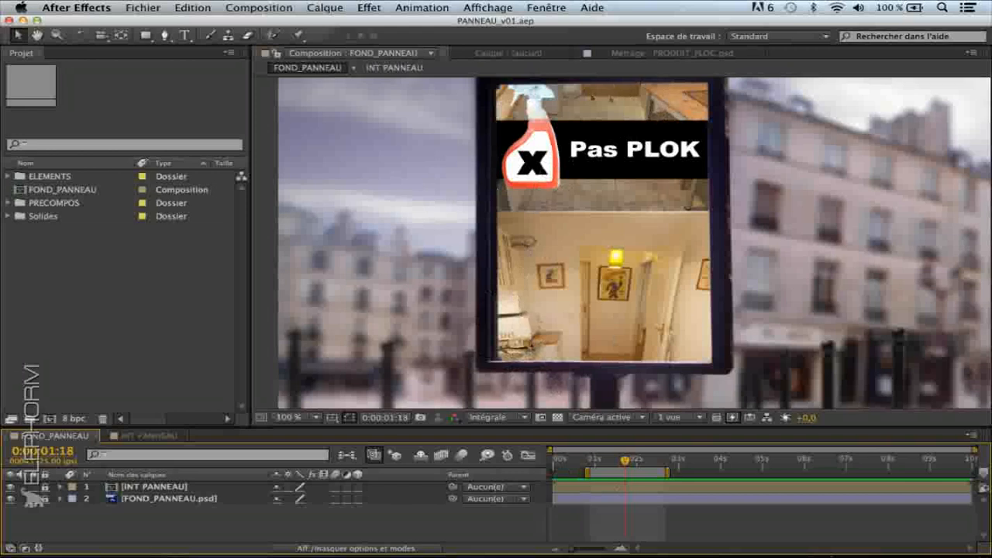
# - Move the current time to 0:00:01:13 and check the outline of the INT PANNEAU layer in the composition
pyautogui.moveTo(626, 461)
pyautogui.mouseDown()
pyautogui.moveTo(609, 462)
pyautogui.moveTo(634, 461)
pyautogui.moveTo(622, 462)
pyautogui.mouseUp()
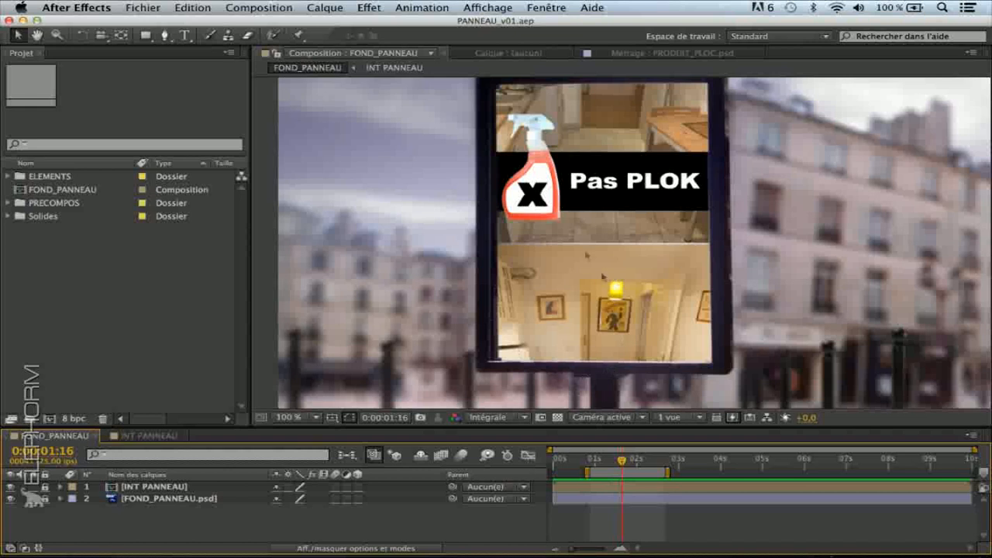
pyautogui.moveTo(625, 461)
pyautogui.mouseDown()
pyautogui.moveTo(606, 461)
pyautogui.moveTo(616, 461)
pyautogui.mouseUp()
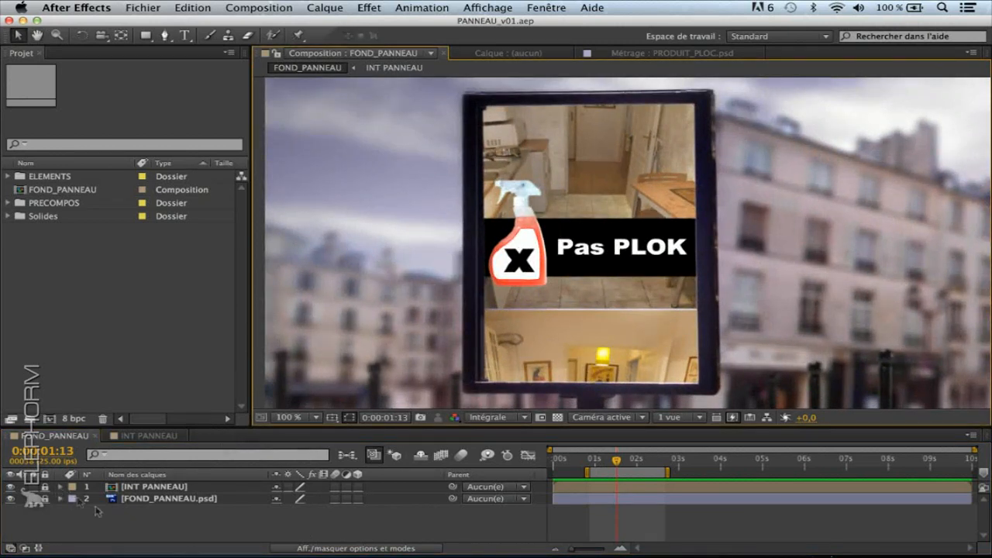
pyautogui.click(147, 489)
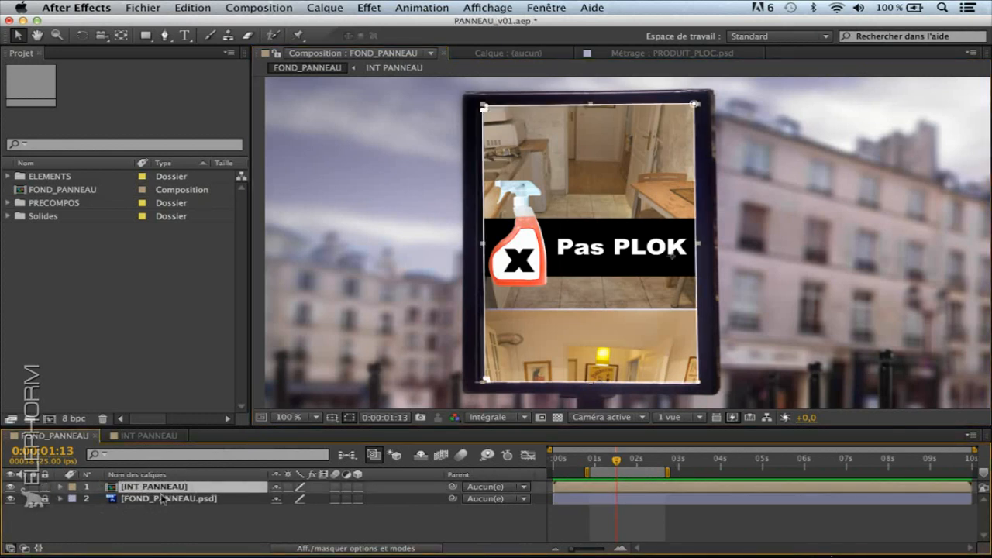
pyautogui.press('F2')
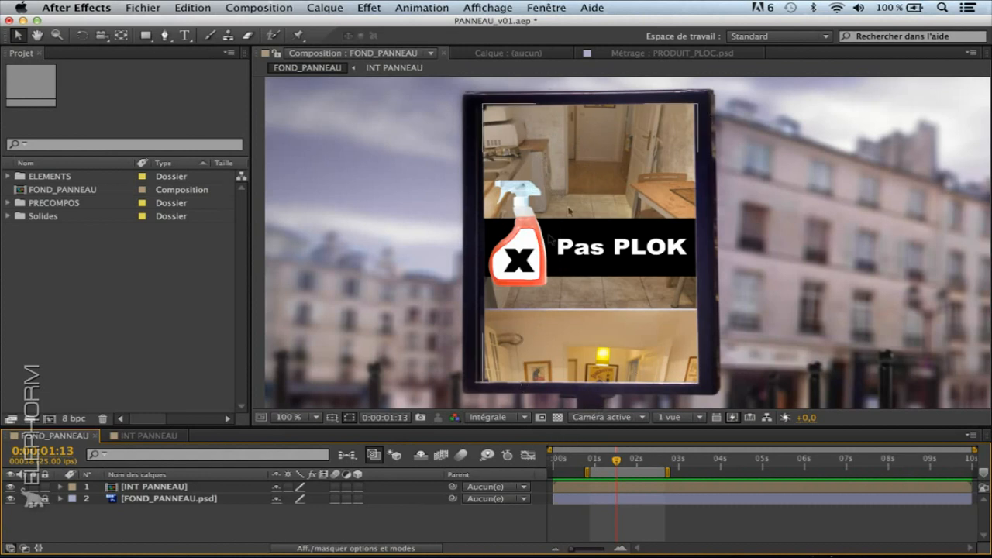
pyautogui.click(153, 488)
pyautogui.click(230, 527)
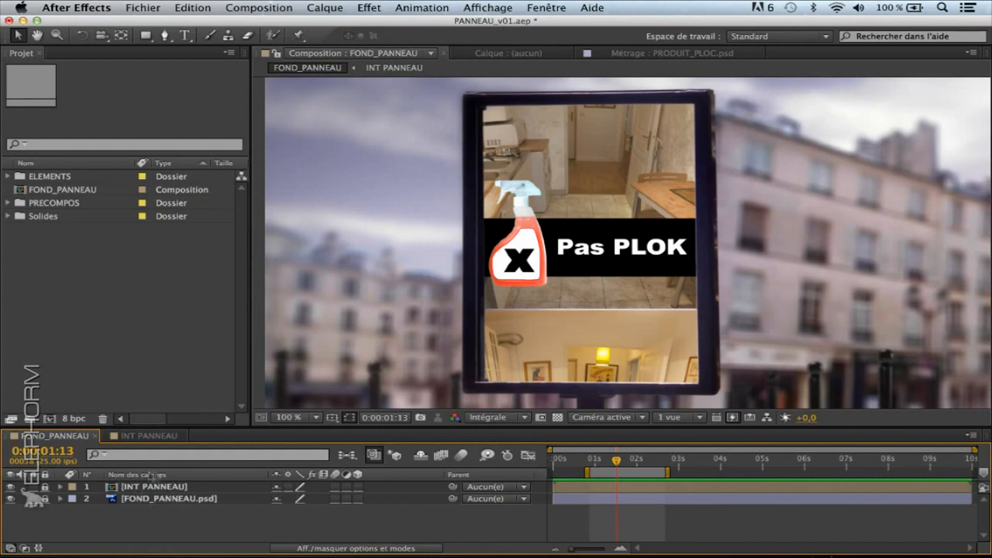
# - Create a new adjustment layer above INT PANNEAU in the FOND_PANNEAU composition
pyautogui.rightClick(199, 526)
pyautogui.click(186, 530)
pyautogui.rightClick(184, 528)
pyautogui.click(178, 441)
pyautogui.click(325, 7)
pyautogui.moveTo(328, 26)
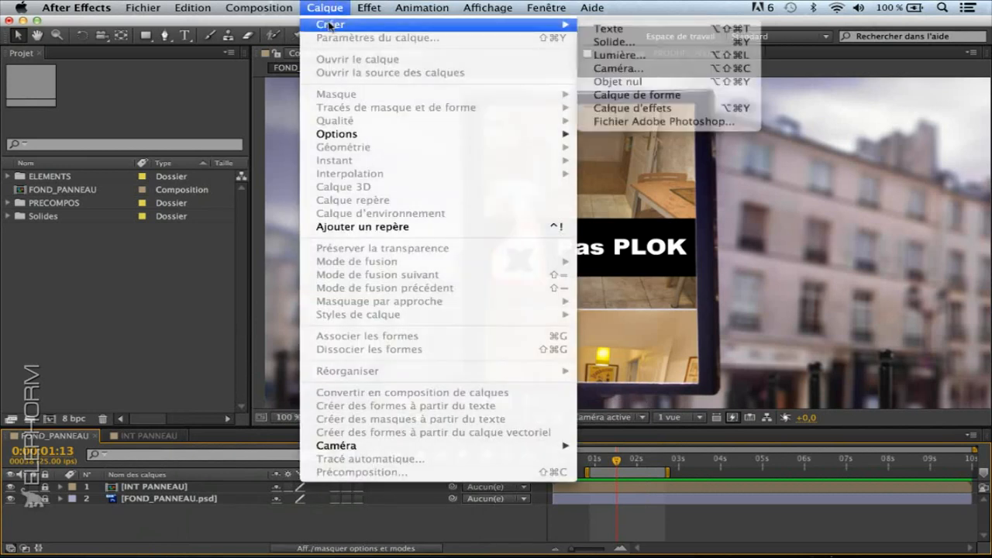
pyautogui.click(642, 108)
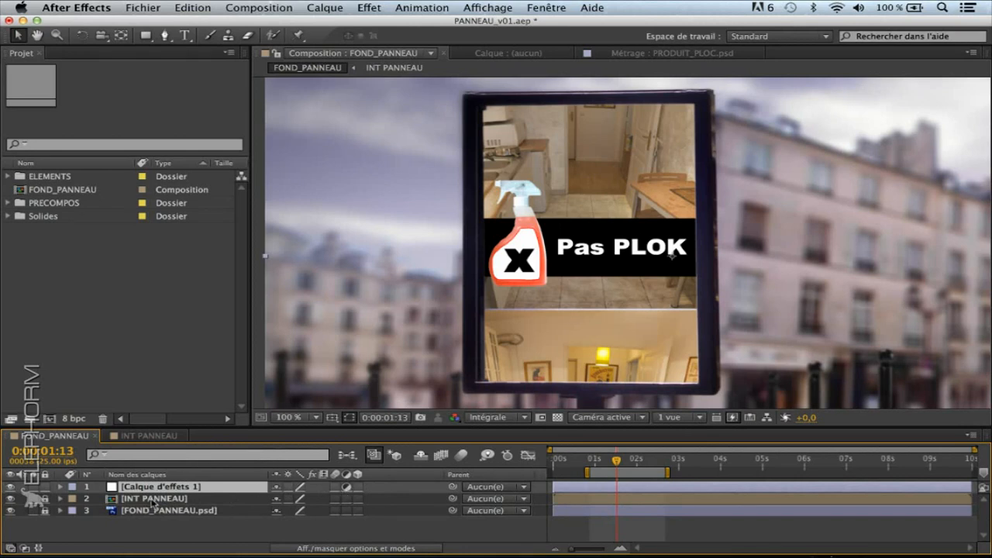
# - Try turning the INT PANNEAU layer into an adjustment layer and restore it to a normal layer
pyautogui.click(345, 498)
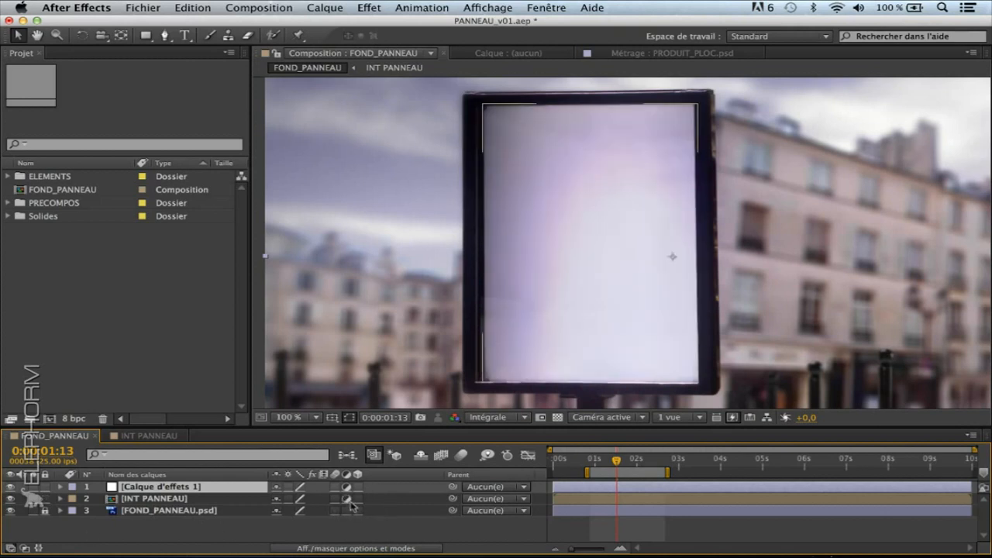
pyautogui.click(346, 500)
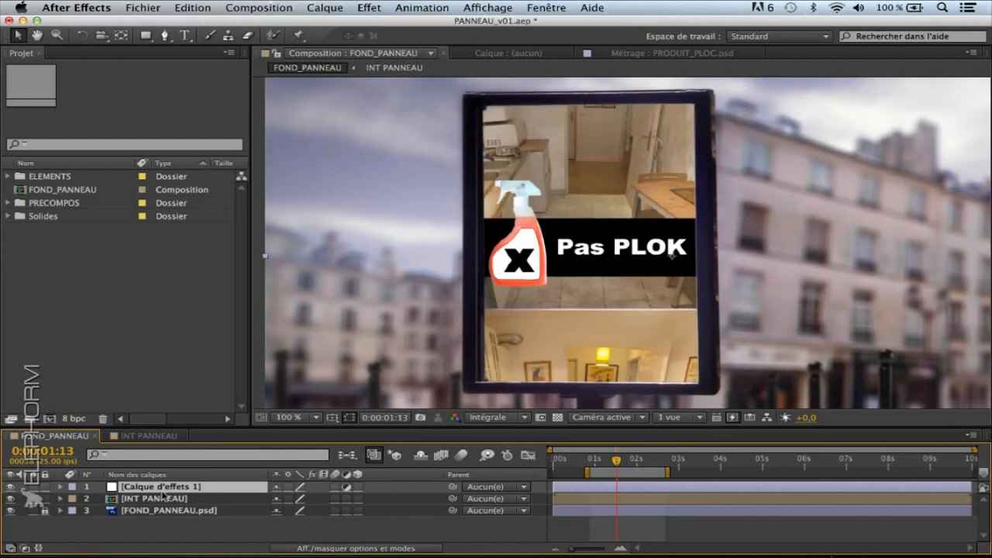
pyautogui.click(347, 500)
pyautogui.click(347, 501)
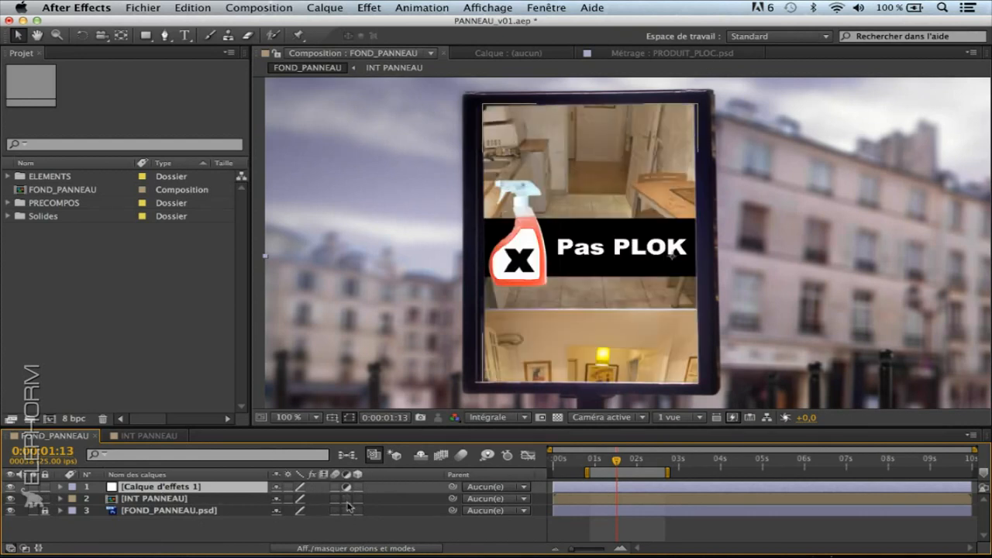
pyautogui.click(178, 500)
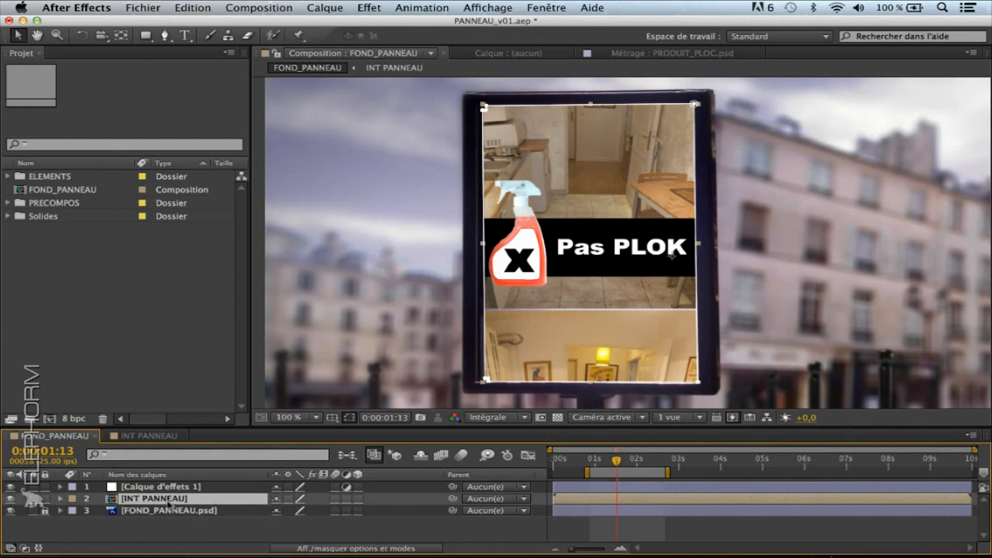
pyautogui.click(165, 521)
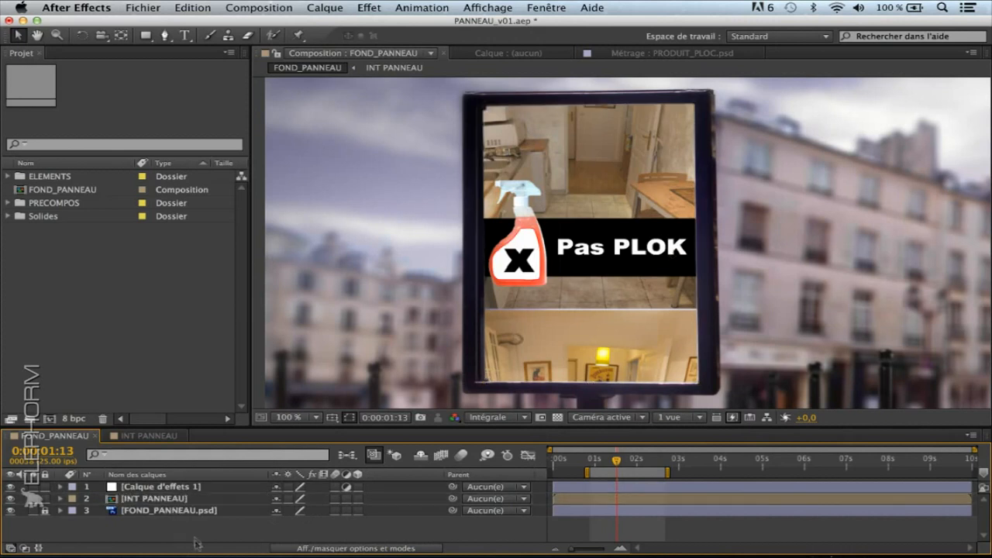
# - Rename the new adjustment layer as REFLET
pyautogui.click(124, 486)
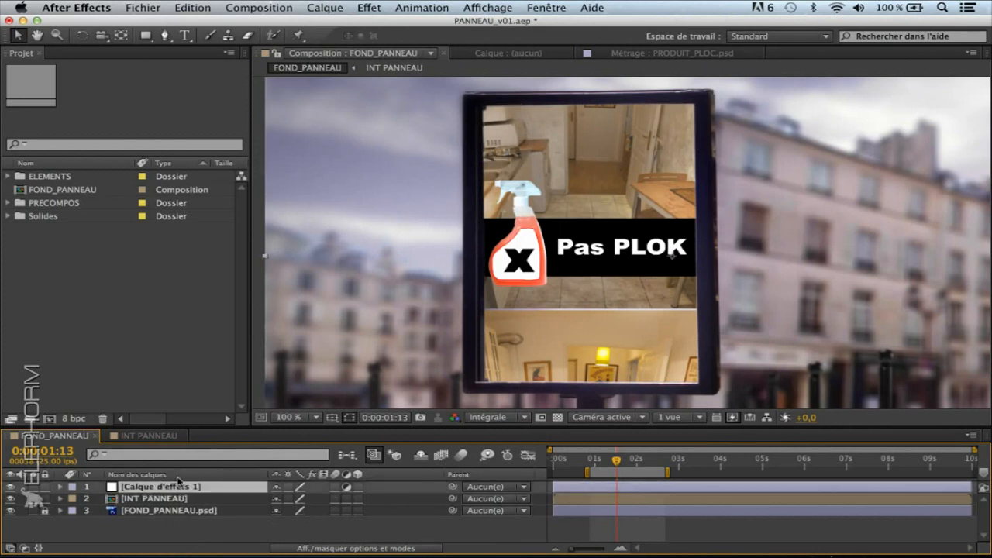
pyautogui.press('Return')
pyautogui.write('REF')
pyautogui.click(135, 542)
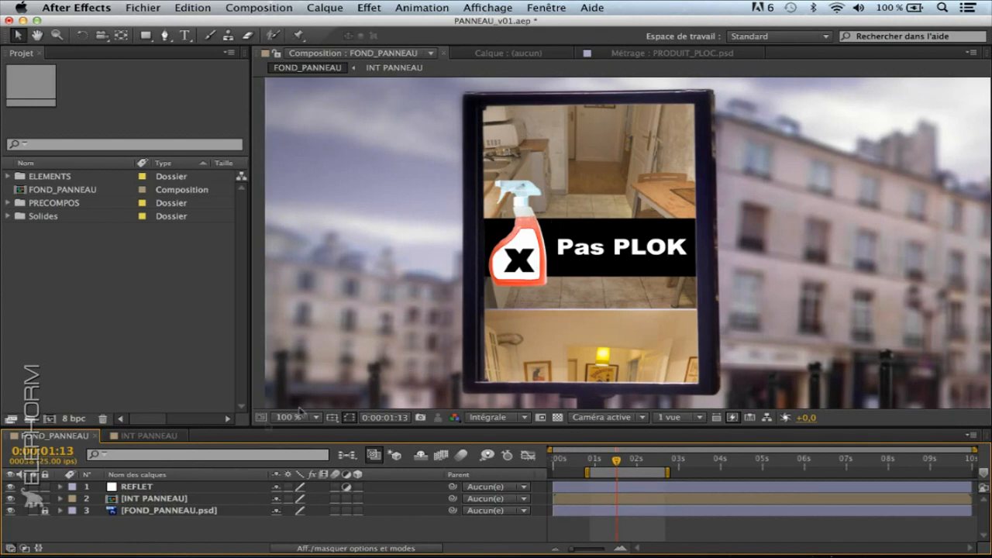
pyautogui.click(145, 487)
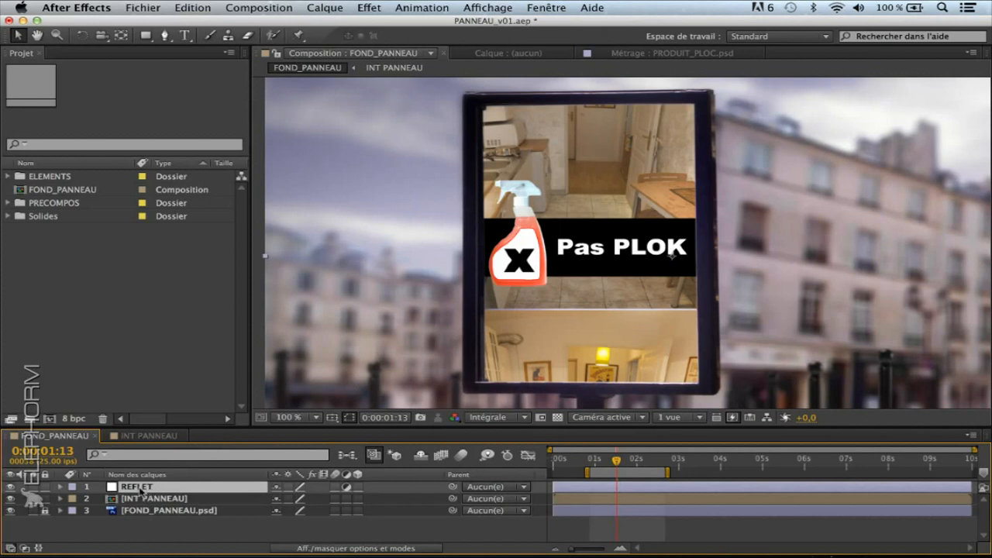
pyautogui.click(370, 8)
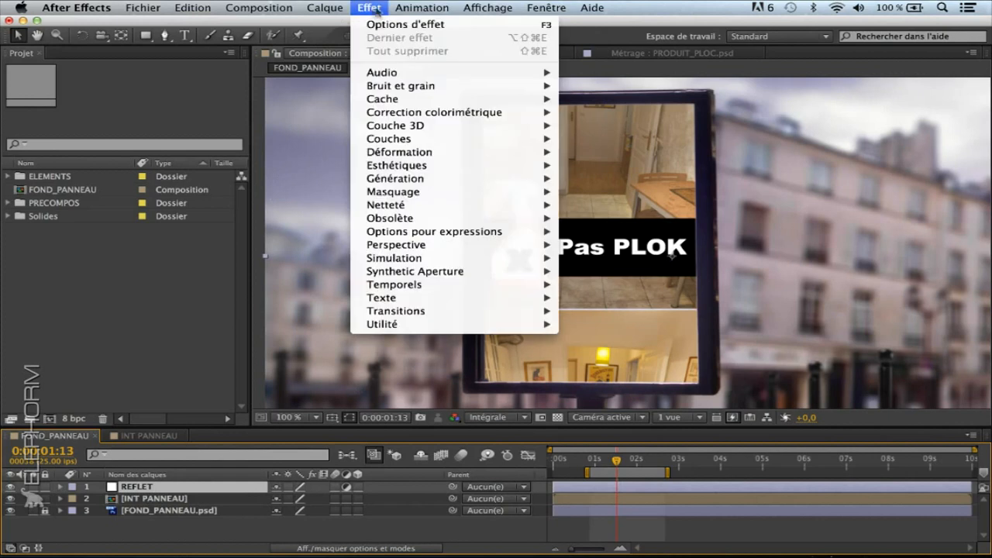
pyautogui.moveTo(410, 113)
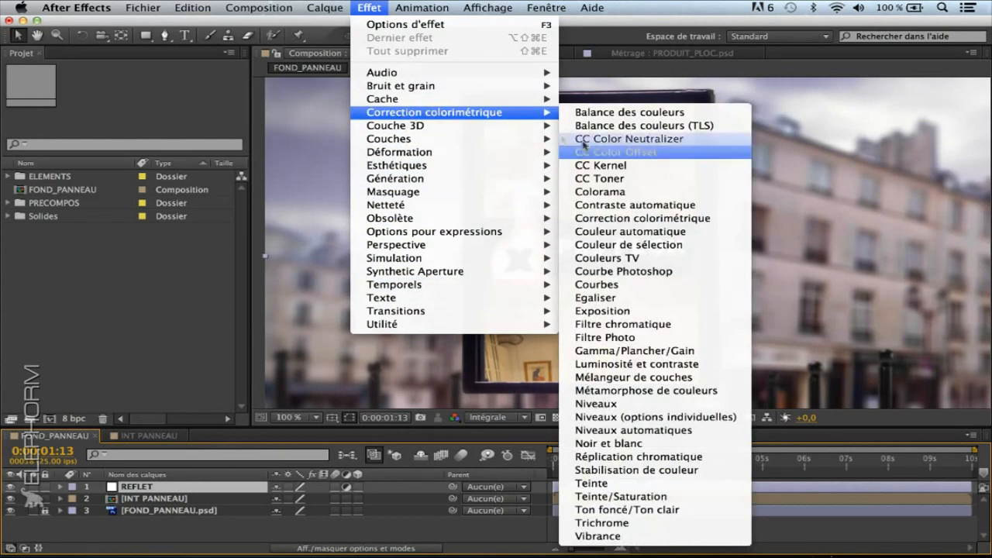
pyautogui.click(174, 331)
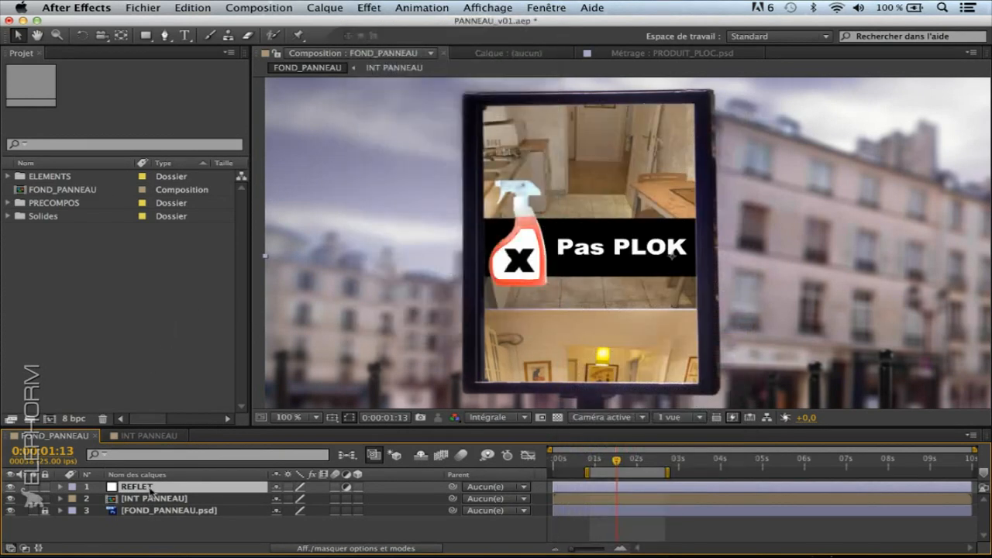
# - Apply the Courbes color correction effect to the REFLET adjustment layer
pyautogui.rightClick(143, 491)
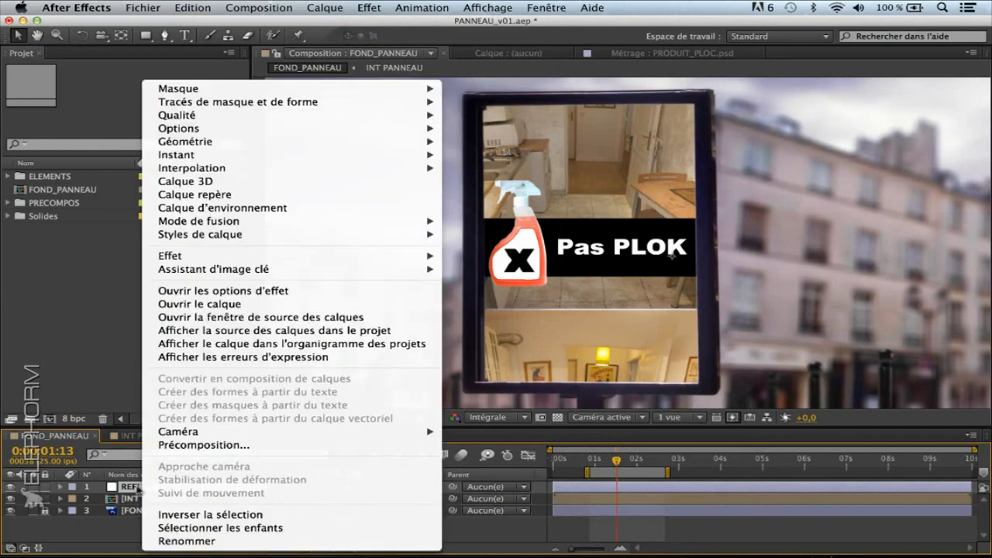
pyautogui.moveTo(223, 261)
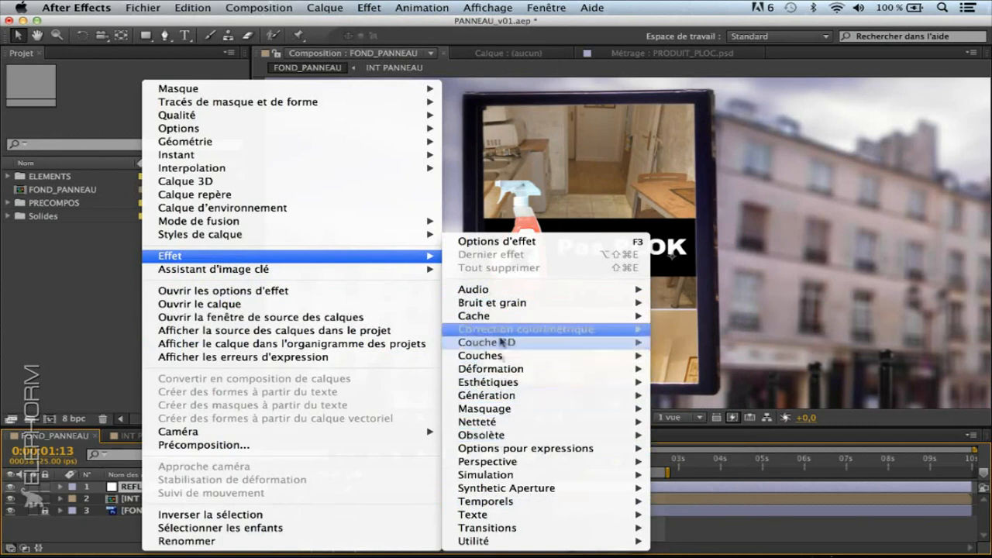
pyautogui.moveTo(501, 330)
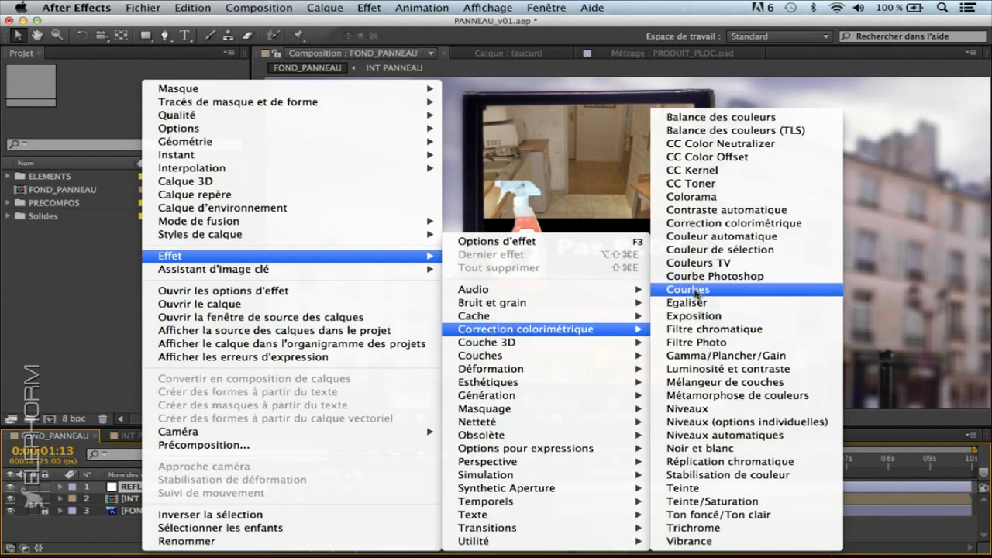
pyautogui.click(692, 291)
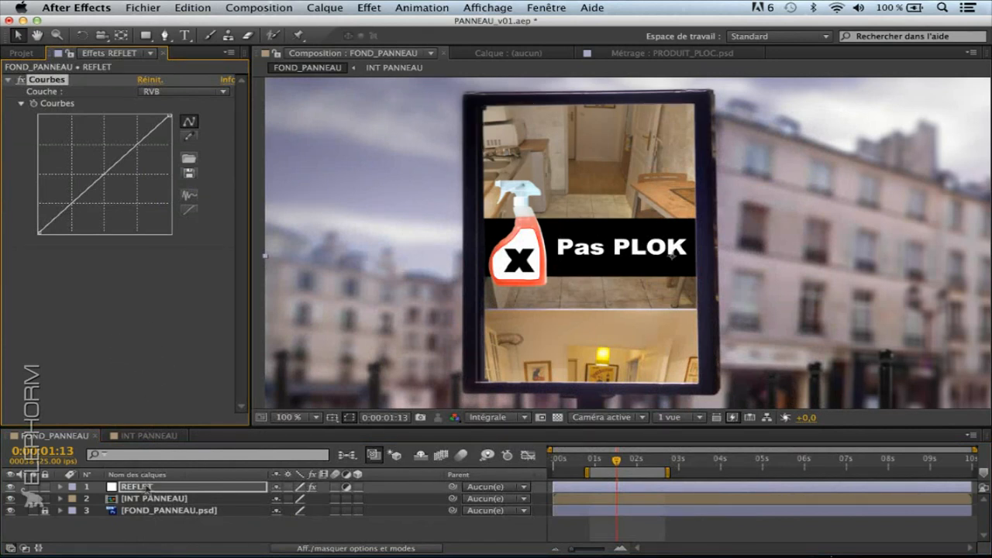
# - Brighten the composition by raising the middle of the RVB curve in REFLET's Courbes effect
pyautogui.click(181, 492)
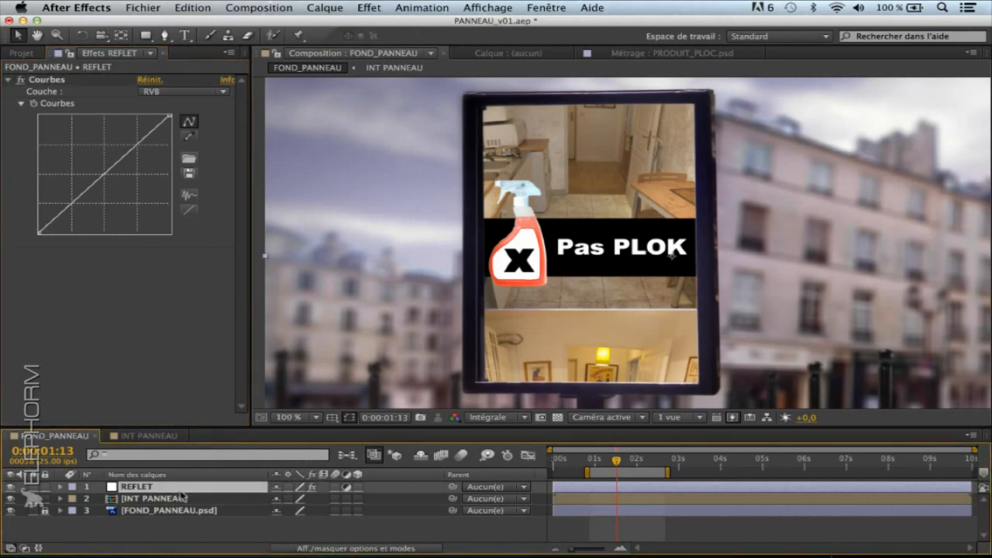
pyautogui.click(312, 487)
pyautogui.click(107, 182)
pyautogui.moveTo(106, 181); pyautogui.dragTo(90, 164)
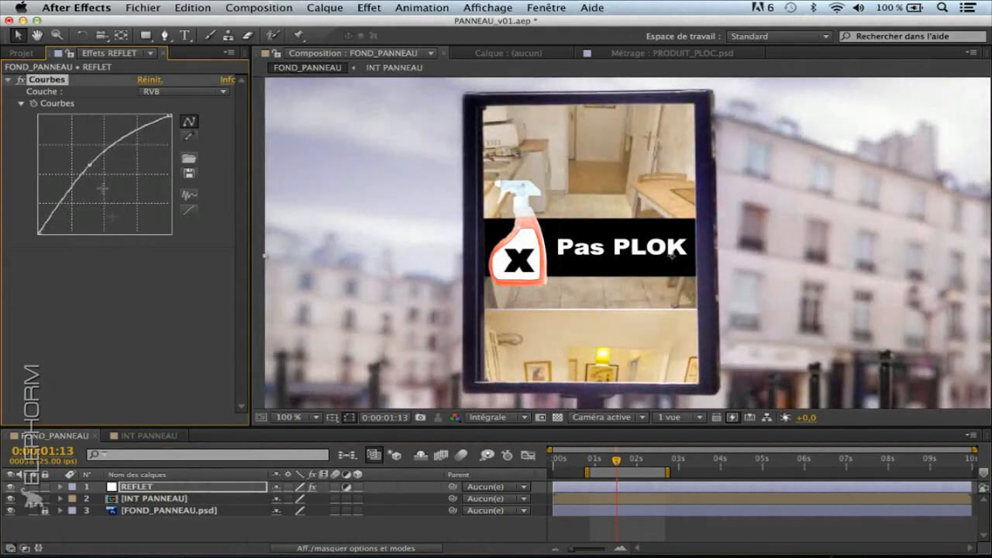
# - Compare the composition with the REFLET layer's effects disabled and enabled
pyautogui.click(312, 487)
pyautogui.click(313, 488)
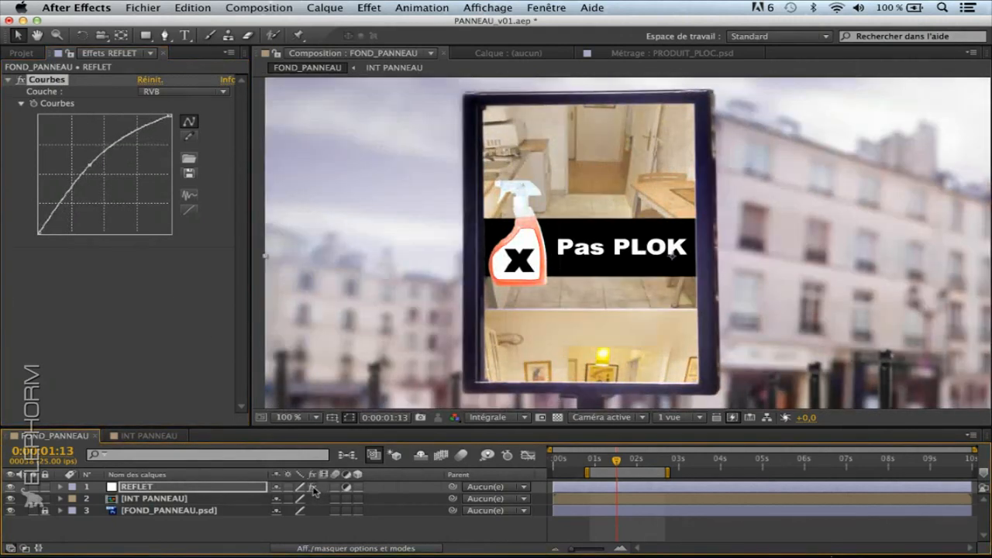
pyautogui.click(313, 487)
pyautogui.click(313, 488)
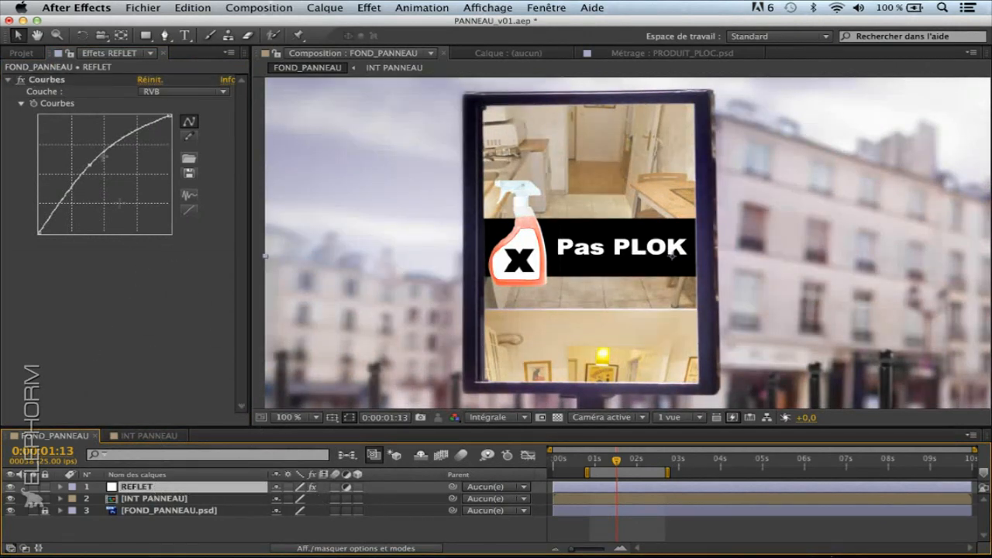
# - Duplicate the Courbes effect on the REFLET layer and compare the image with the layer's effects off and on
pyautogui.click(67, 96)
pyautogui.press('super+d')
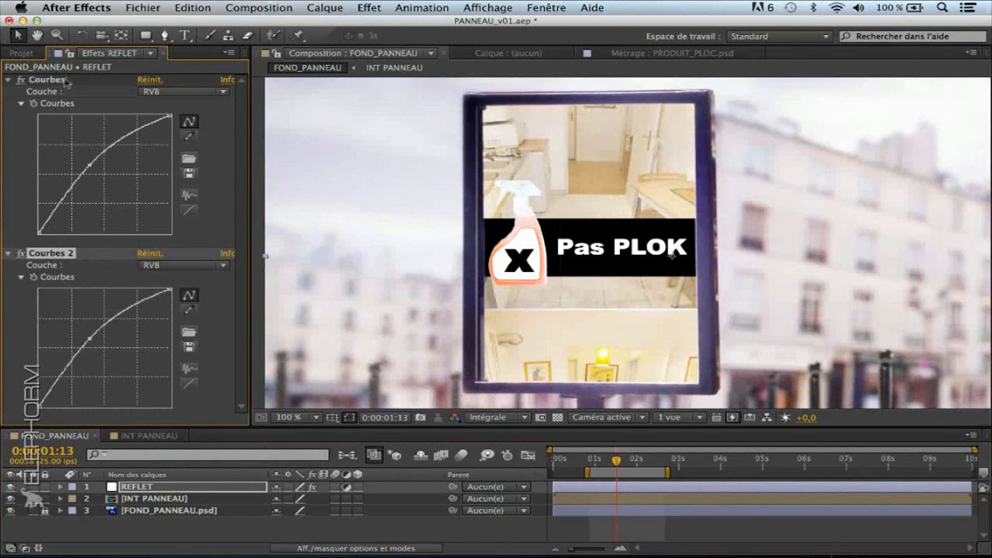
pyautogui.click(313, 486)
pyautogui.click(313, 487)
pyautogui.click(313, 487)
pyautogui.click(313, 487)
pyautogui.click(313, 486)
pyautogui.click(313, 487)
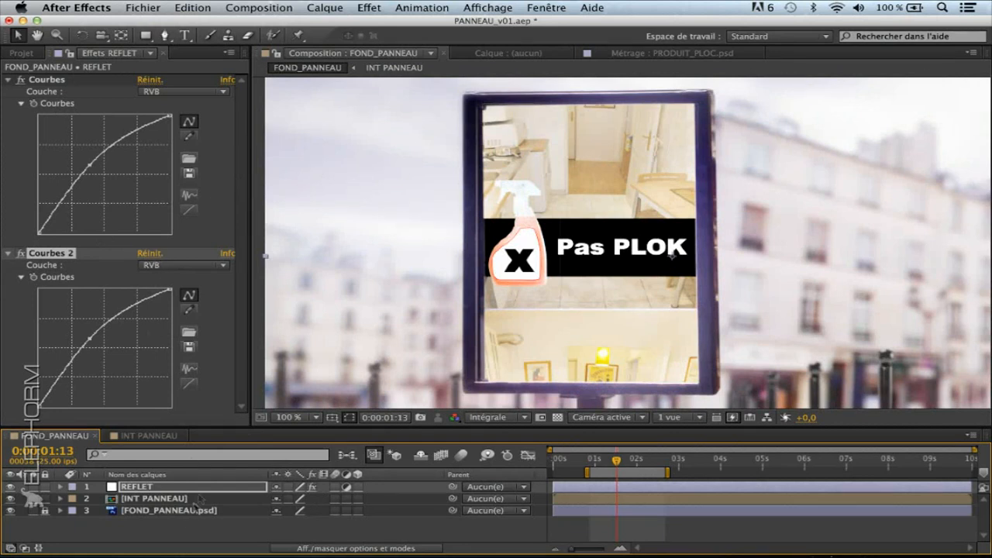
# - Show the effect controls of the REFLET layer
pyautogui.click(169, 486)
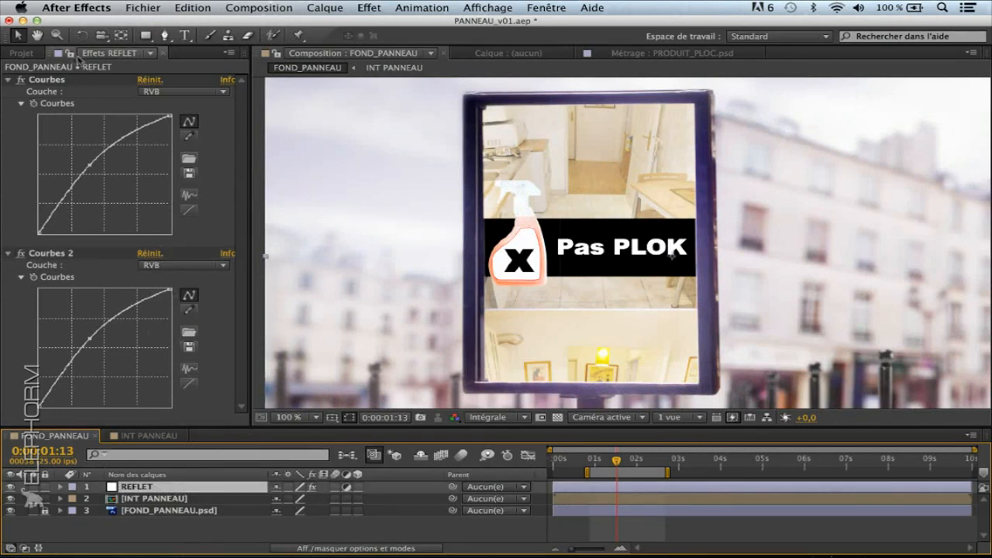
pyautogui.click(555, 9)
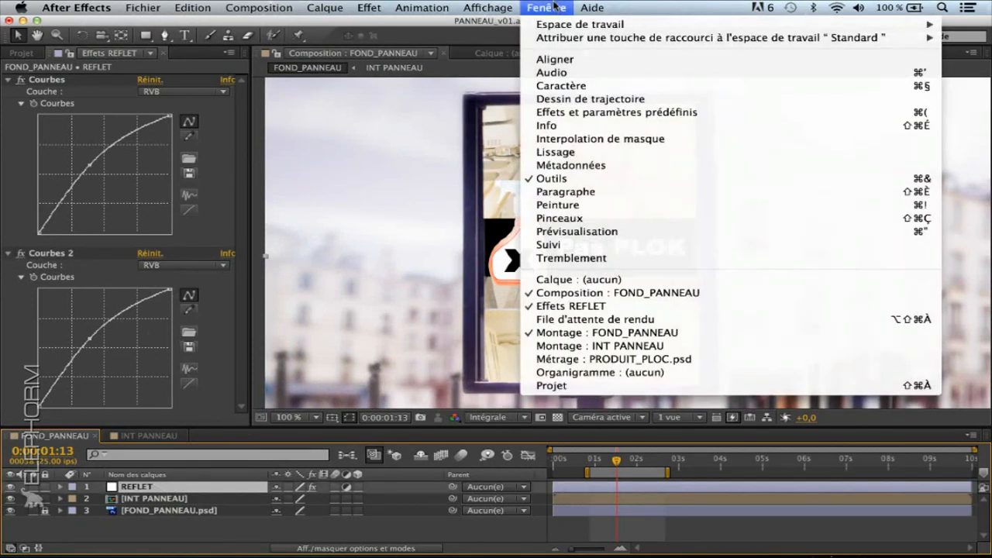
pyautogui.click(602, 309)
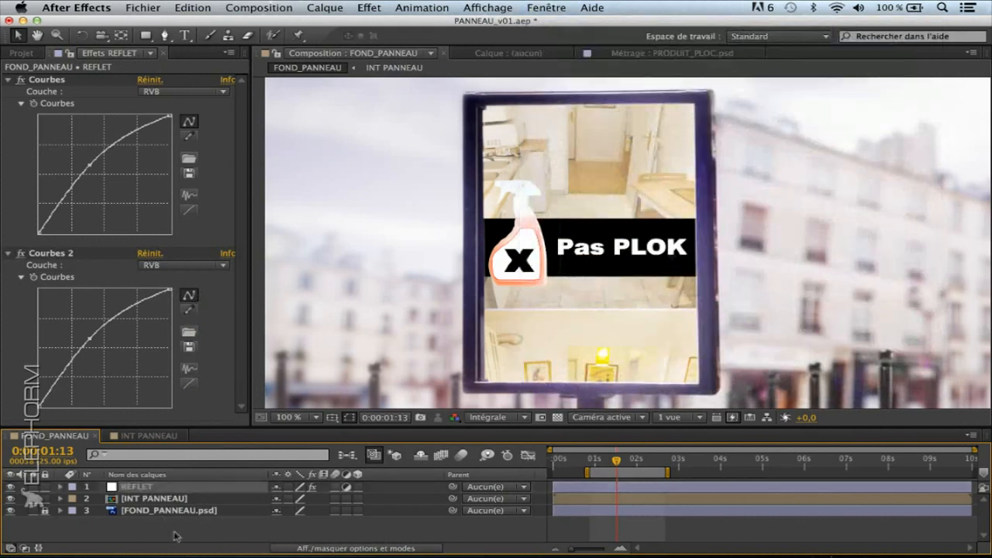
# - Compare the contribution of Courbes and Courbes 2 by disabling and re-enabling each effect
pyautogui.click(21, 253)
pyautogui.click(22, 80)
pyautogui.click(21, 80)
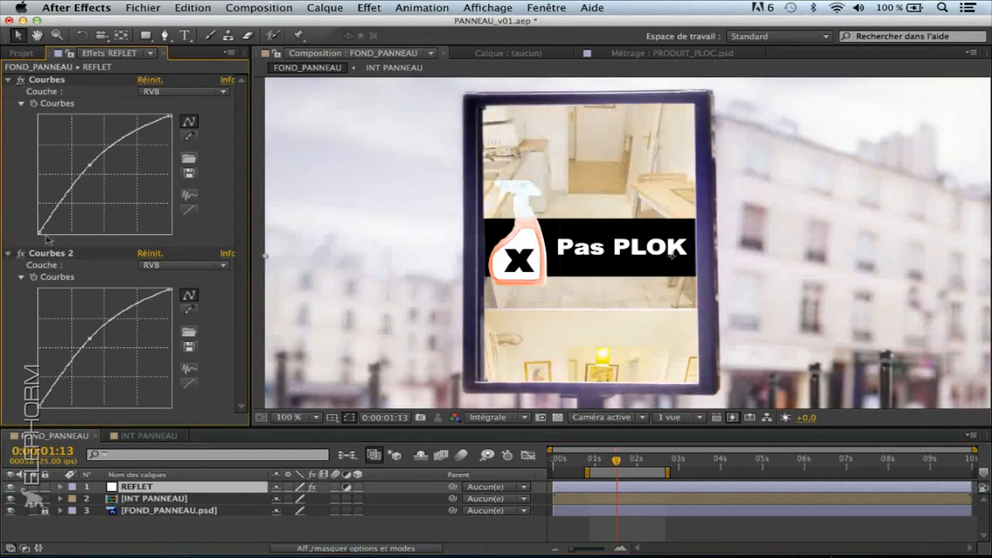
pyautogui.click(22, 253)
pyautogui.click(22, 253)
# - Check the image without the Courbes 2 effect and delete that duplicate from the REFLET layer
pyautogui.click(50, 254)
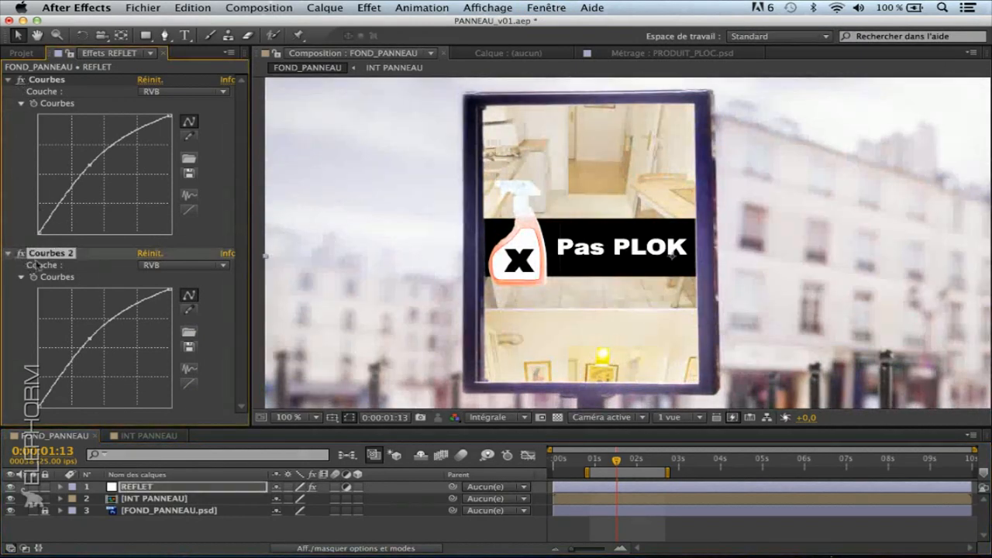
pyautogui.click(22, 254)
pyautogui.click(22, 253)
pyautogui.click(22, 254)
pyautogui.click(21, 254)
pyautogui.press('Delete')
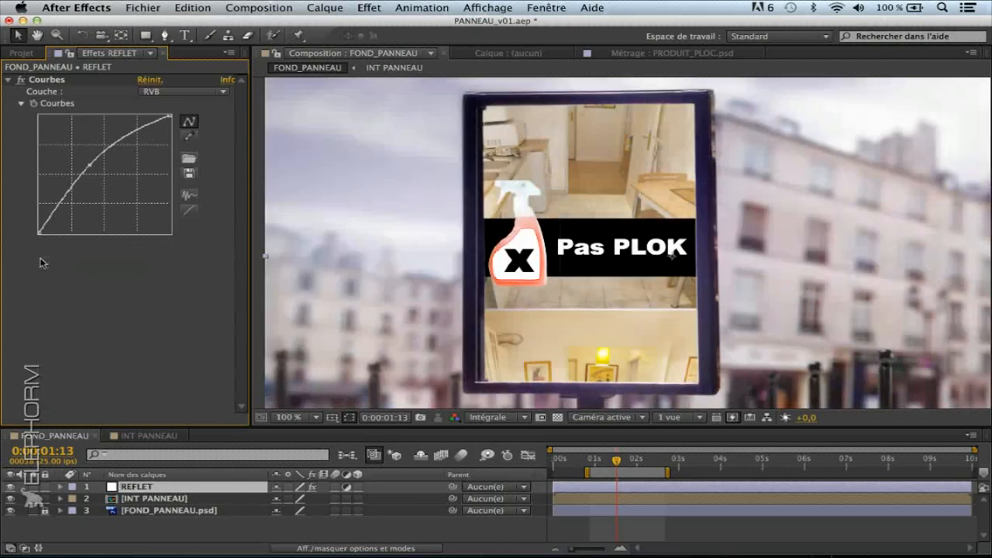
# - Compare the composition with the REFLET layer hidden and shown
pyautogui.click(11, 487)
pyautogui.click(11, 486)
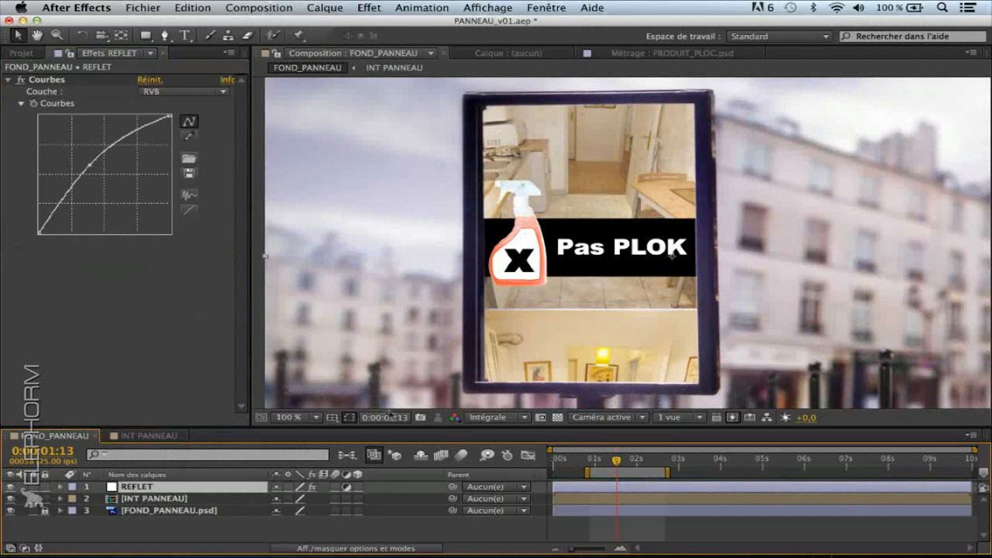
# - Reveal the mask of the INT PANNEAU layer and copy Masque 1
pyautogui.click(152, 500)
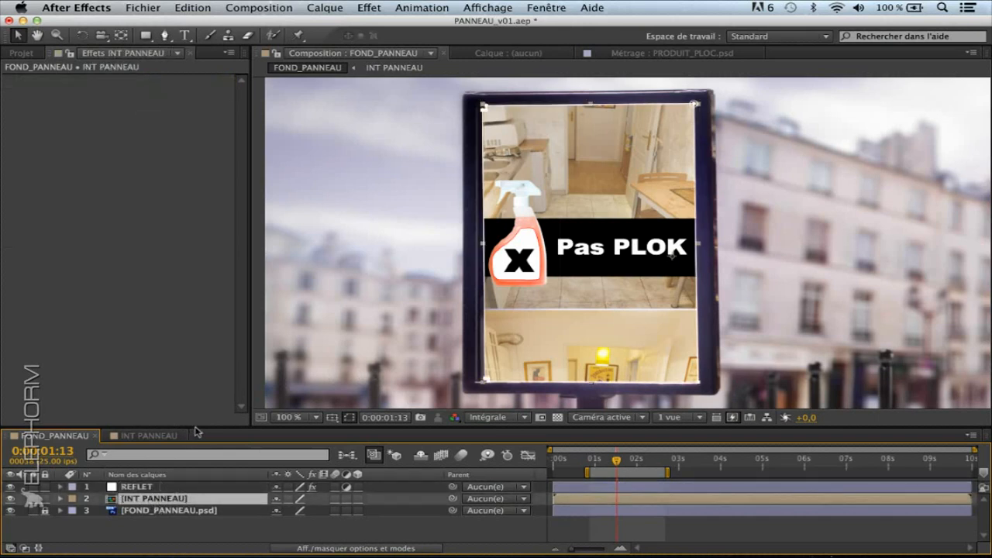
pyautogui.moveTo(197, 425); pyautogui.dragTo(197, 379)
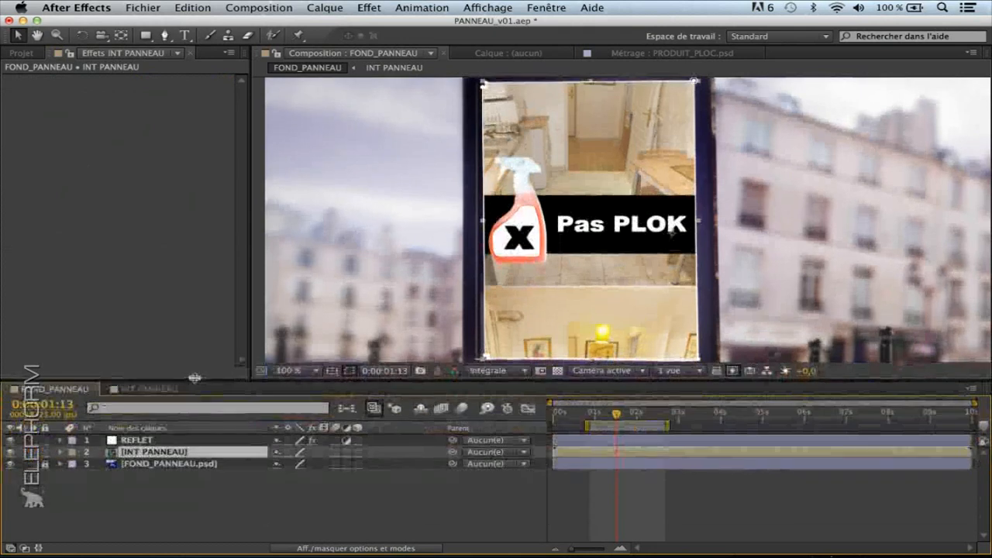
pyautogui.click(61, 451)
pyautogui.click(62, 452)
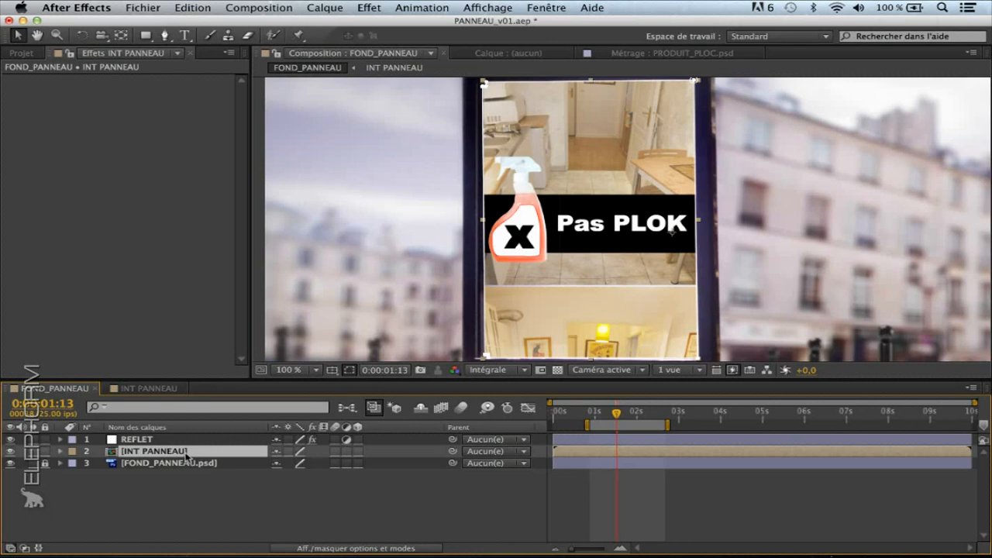
pyautogui.press('m')
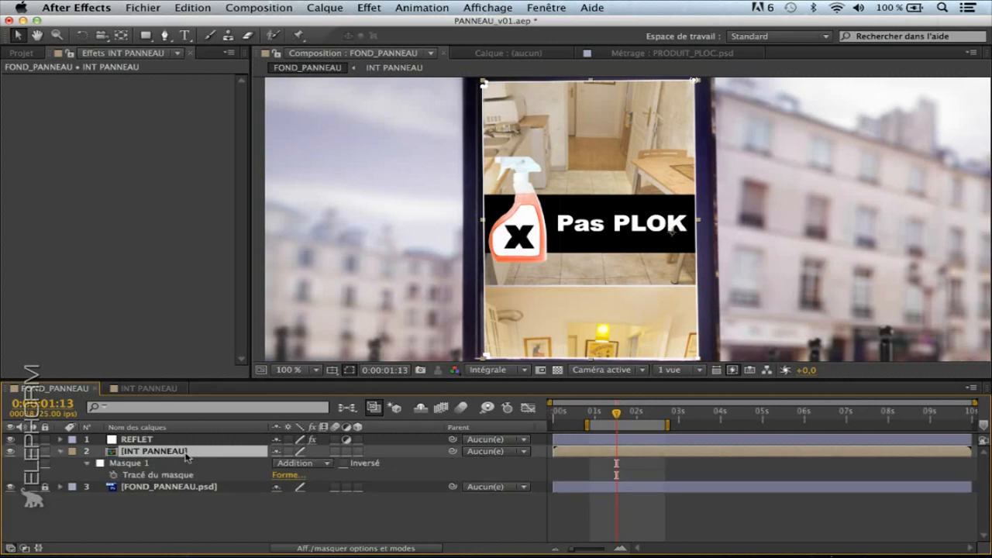
pyautogui.click(137, 464)
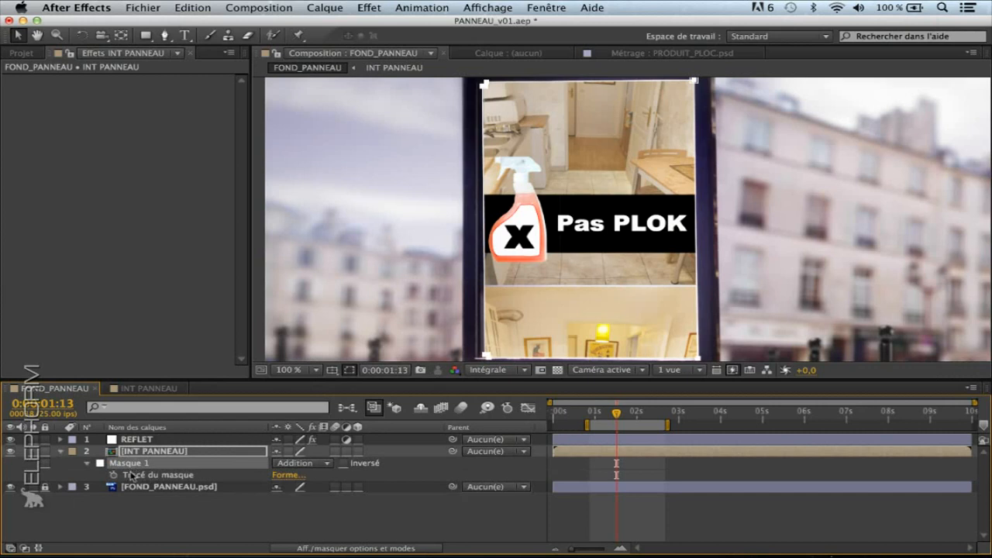
# - Paste the copied mask onto the REFLET adjustment layer
pyautogui.click(61, 451)
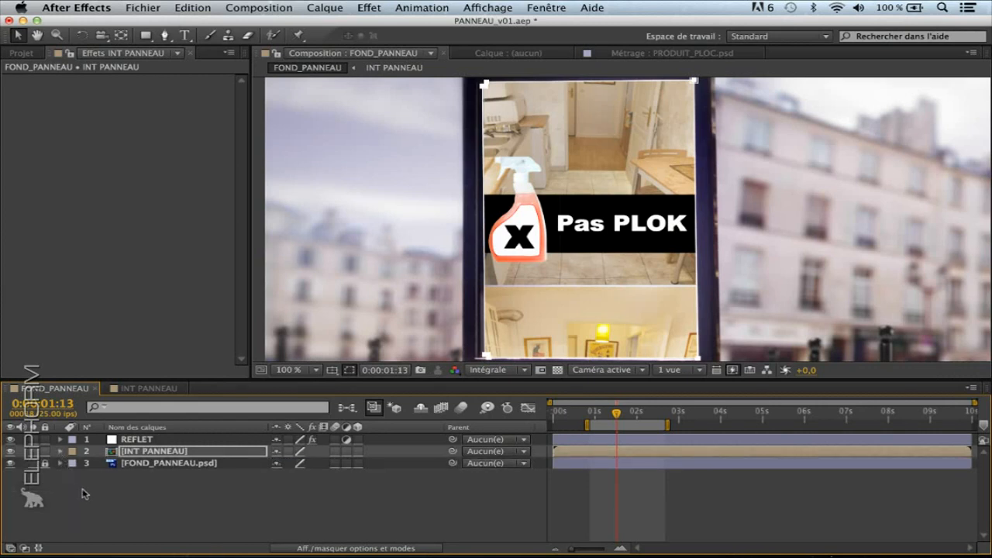
pyautogui.click(133, 439)
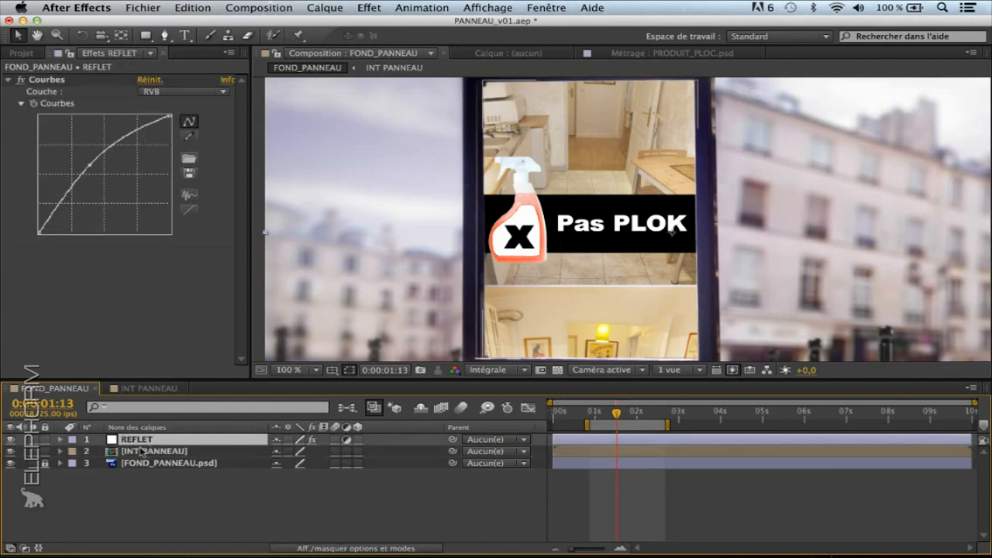
pyautogui.press('Return')
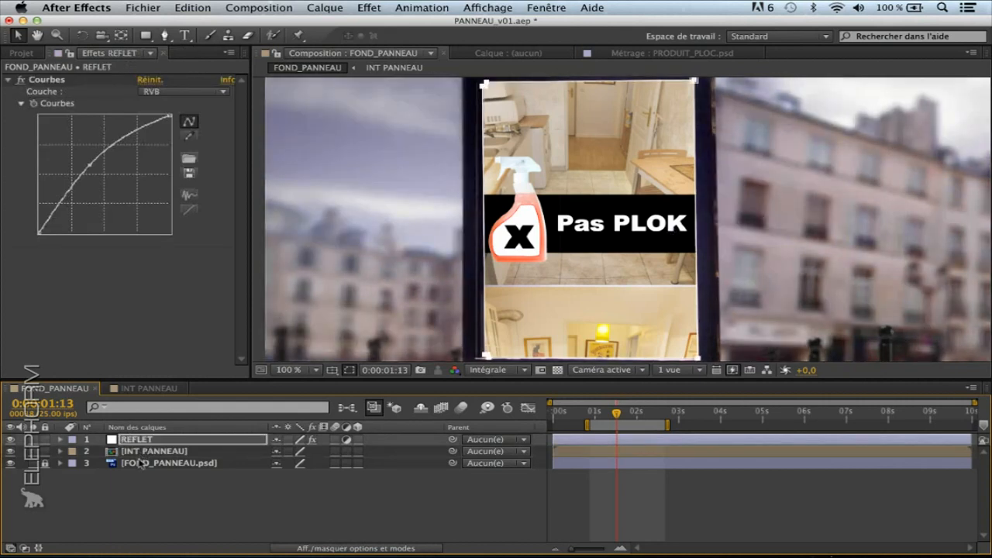
# - Reveal the mask of the REFLET layer and delete Masque 1 from it
pyautogui.moveTo(204, 379); pyautogui.dragTo(204, 414)
pyautogui.click(149, 476)
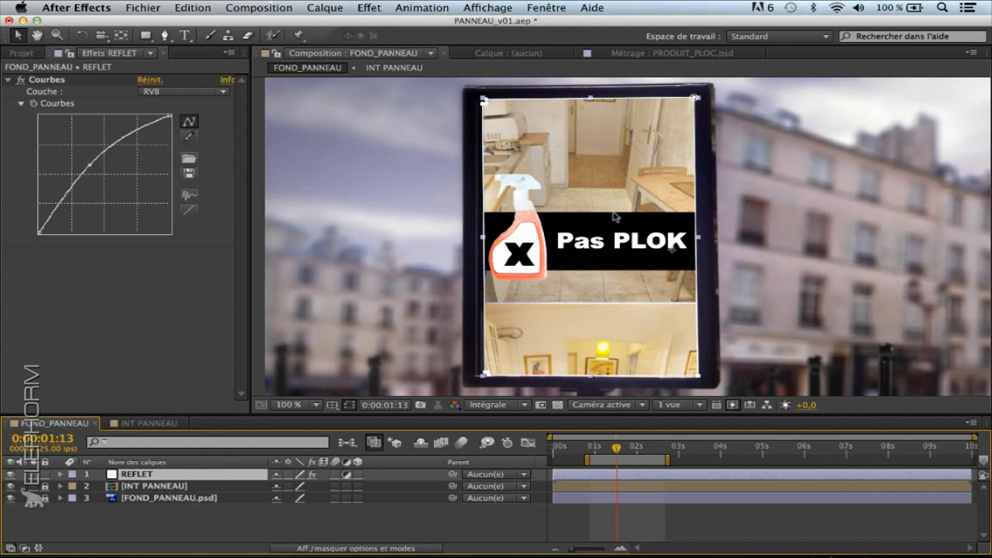
pyautogui.press('m')
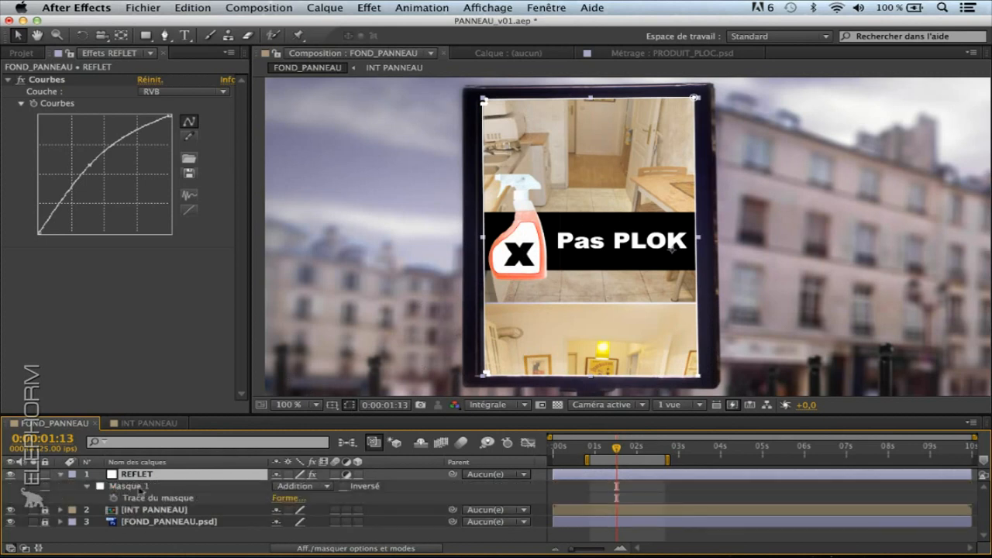
pyautogui.click(138, 491)
pyautogui.press('Delete')
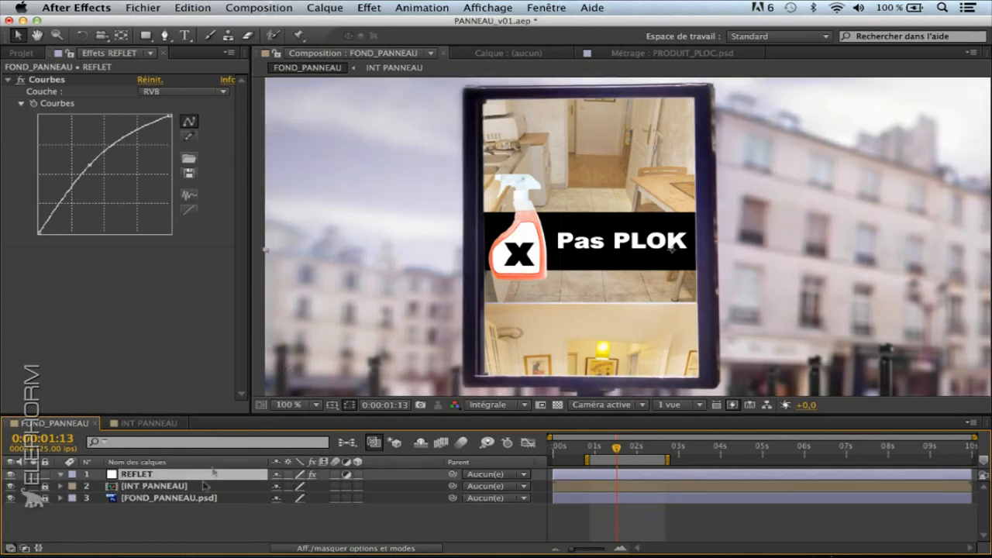
# - Move the REFLET layer below INT PANNEAU in the layer stack
pyautogui.click(165, 519)
pyautogui.click(145, 478)
pyautogui.moveTo(145, 479); pyautogui.dragTo(149, 494)
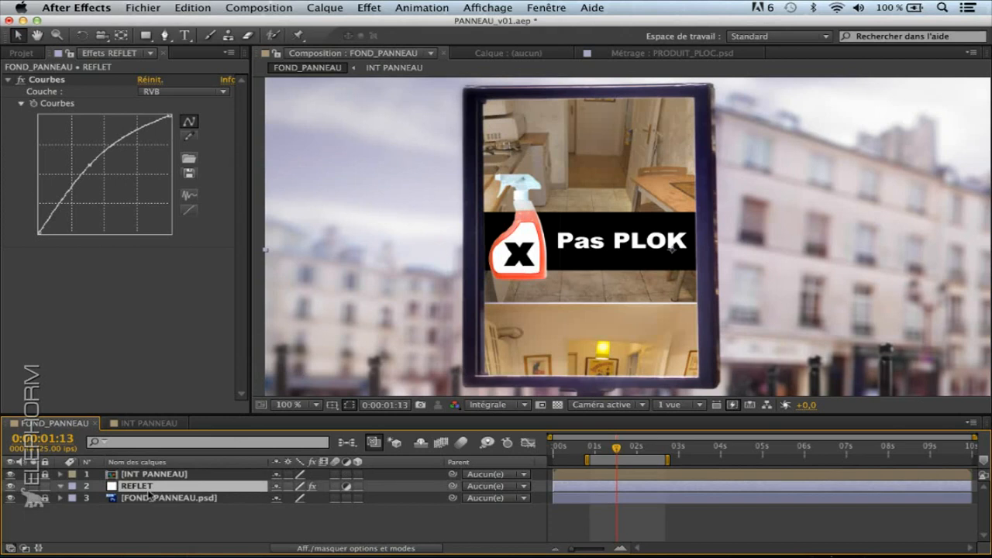
# - Compare the image with the REFLET layer hidden and shown beneath INT PANNEAU
pyautogui.click(10, 486)
pyautogui.click(10, 486)
pyautogui.click(10, 485)
pyautogui.click(10, 486)
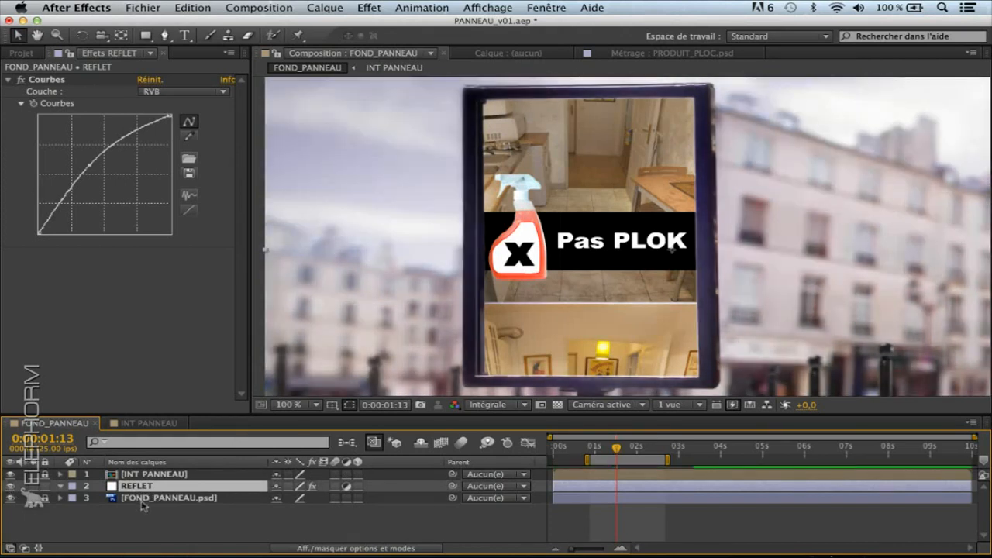
pyautogui.moveTo(147, 489)
pyautogui.mouseDown()
pyautogui.moveTo(152, 509)
pyautogui.moveTo(138, 481)
pyautogui.mouseUp()
pyautogui.click(10, 486)
pyautogui.click(10, 486)
pyautogui.click(11, 486)
pyautogui.click(10, 486)
# - Return the REFLET layer above INT PANNEAU, restore its deleted mask and collapse its mask group
pyautogui.moveTo(145, 486); pyautogui.dragTo(148, 473)
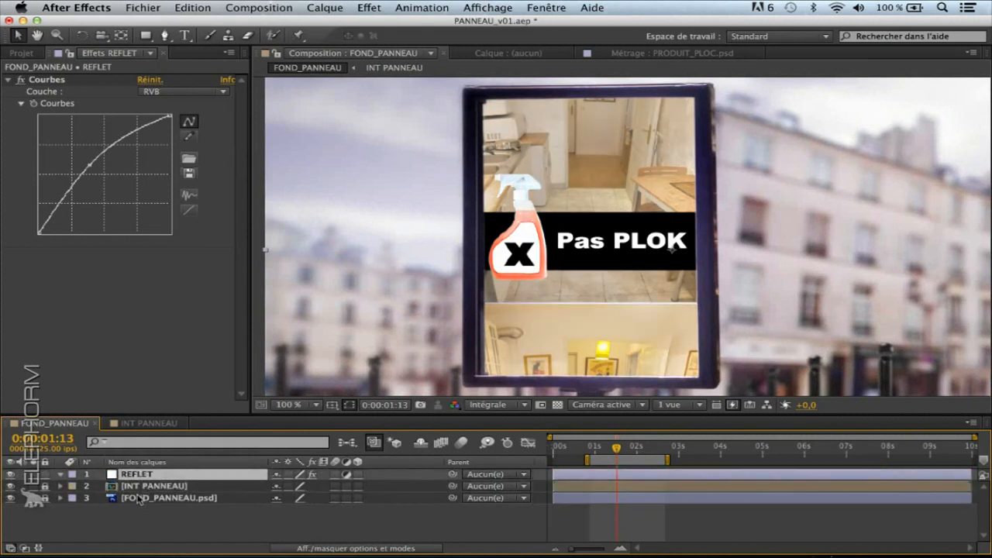
pyautogui.press('super+shift+n')
pyautogui.click(82, 493)
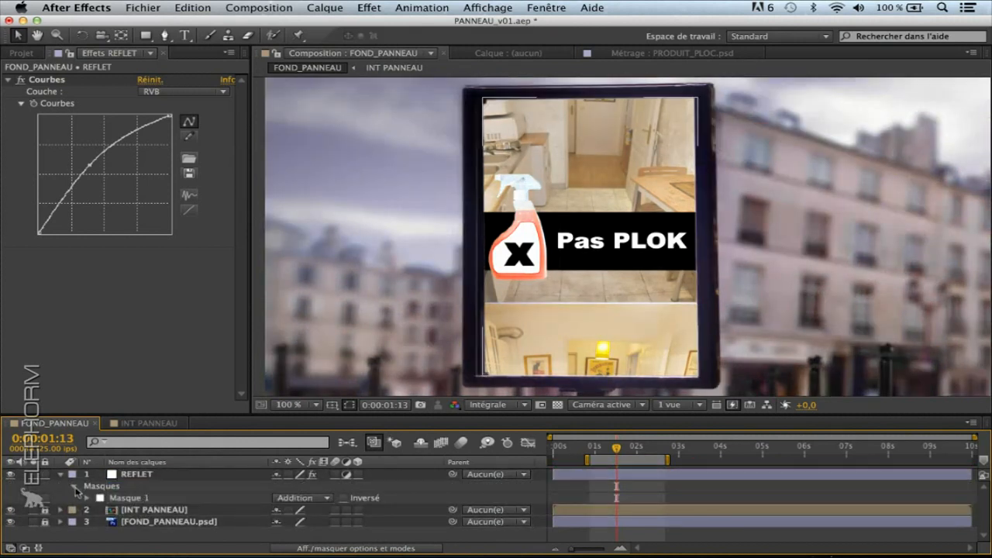
pyautogui.click(75, 486)
pyautogui.click(128, 524)
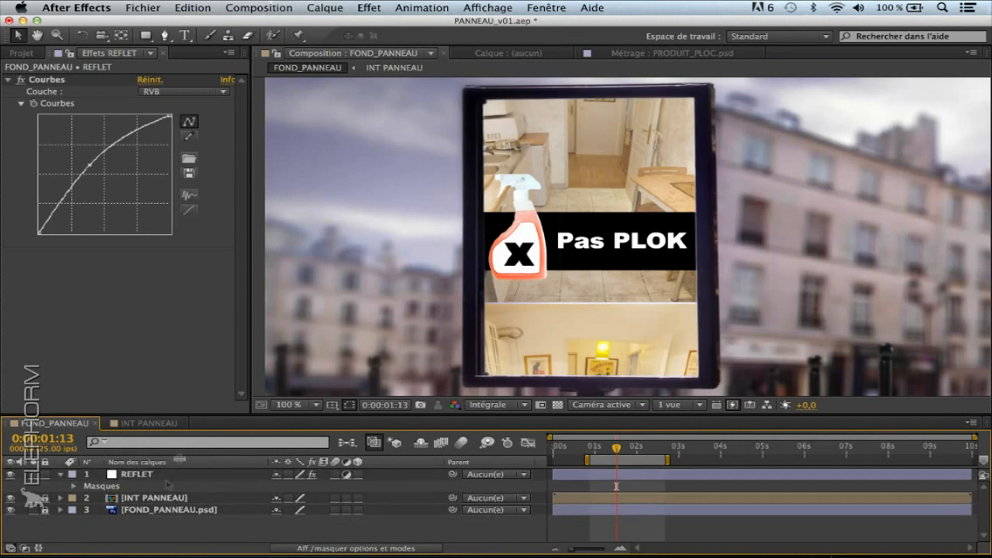
# - Start a second mask on the REFLET layer with the Pen tool, placing its first point below the billboard's lower-left corner, and expand the mask group
pyautogui.moveTo(605, 294); pyautogui.dragTo(584, 317)
pyautogui.press('v')
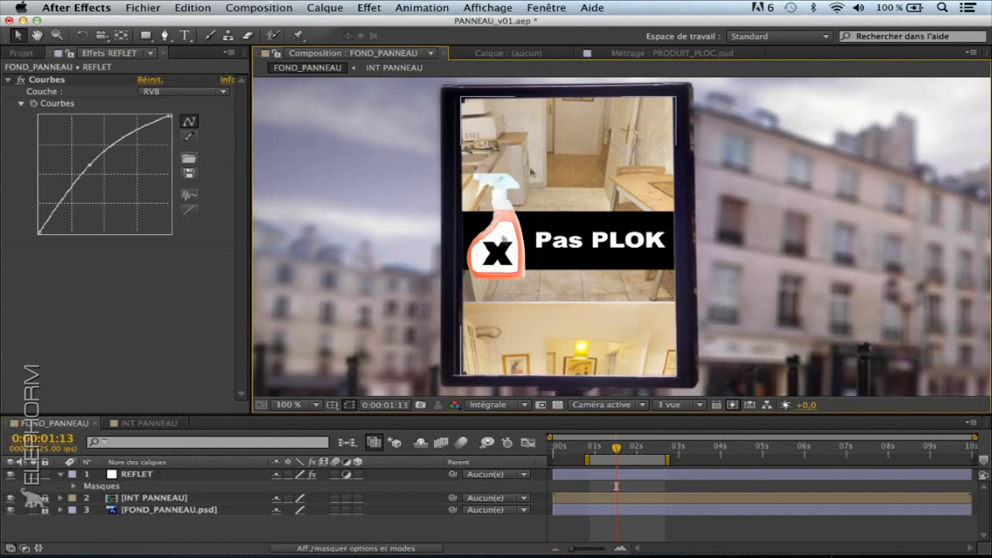
pyautogui.moveTo(560, 256); pyautogui.dragTo(552, 250)
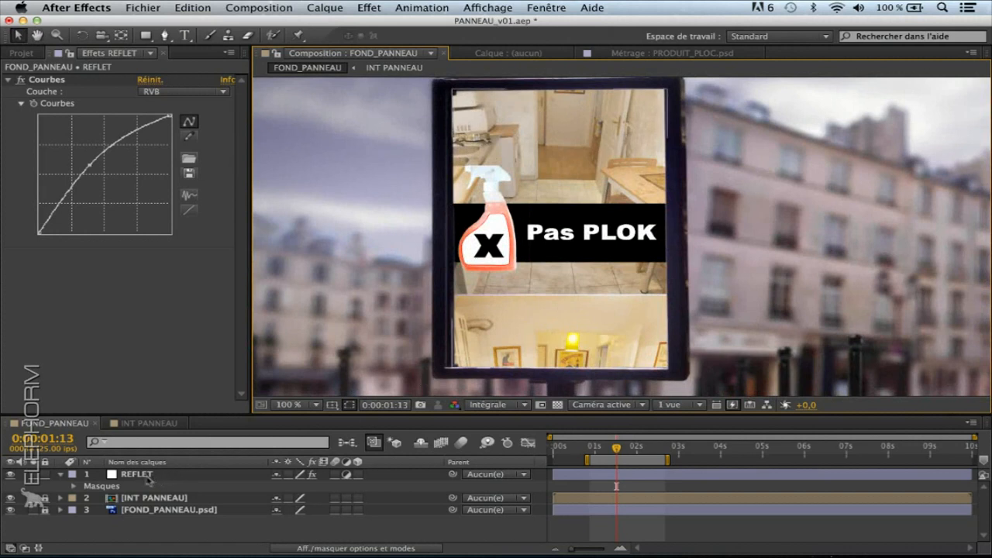
pyautogui.click(143, 475)
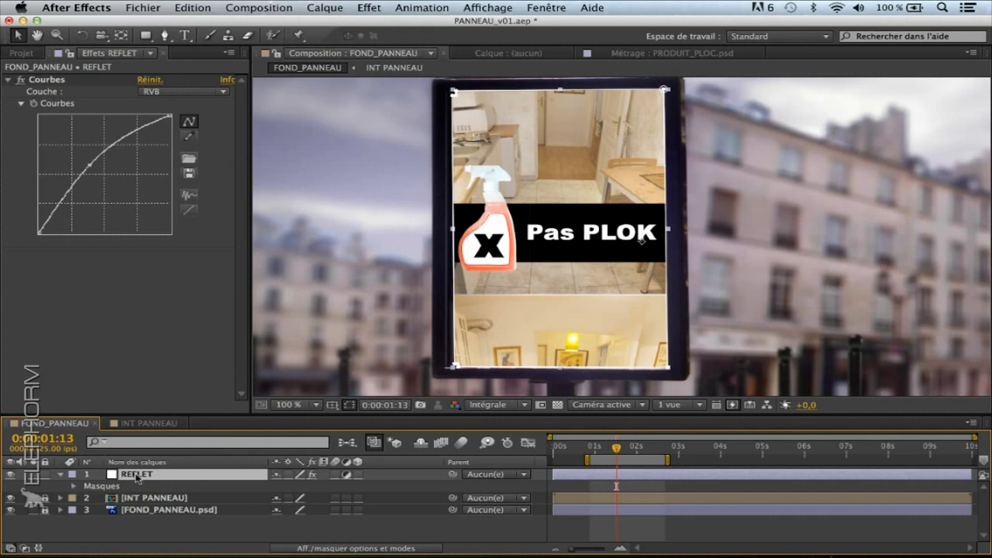
pyautogui.click(165, 36)
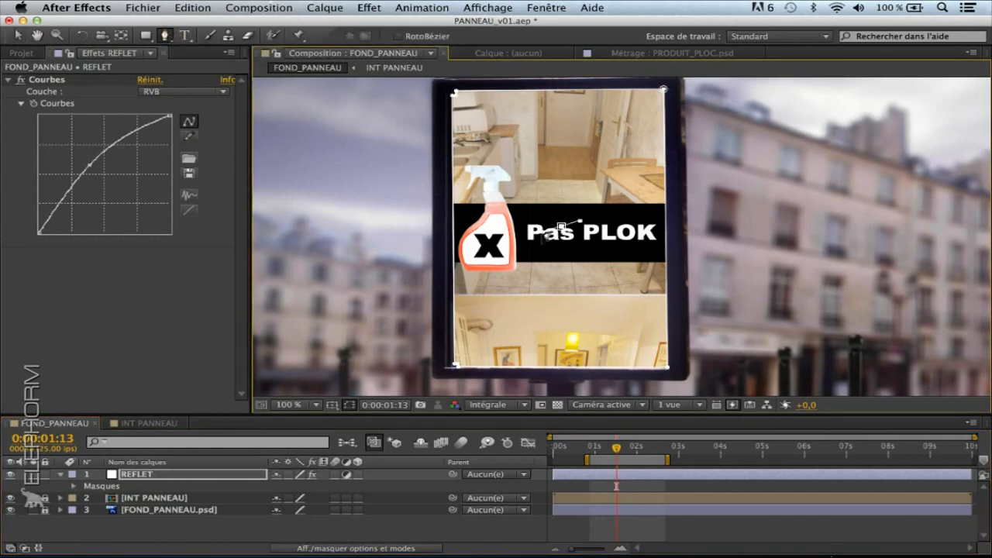
pyautogui.moveTo(547, 252); pyautogui.dragTo(503, 292)
pyautogui.press('h')
pyautogui.press('g')
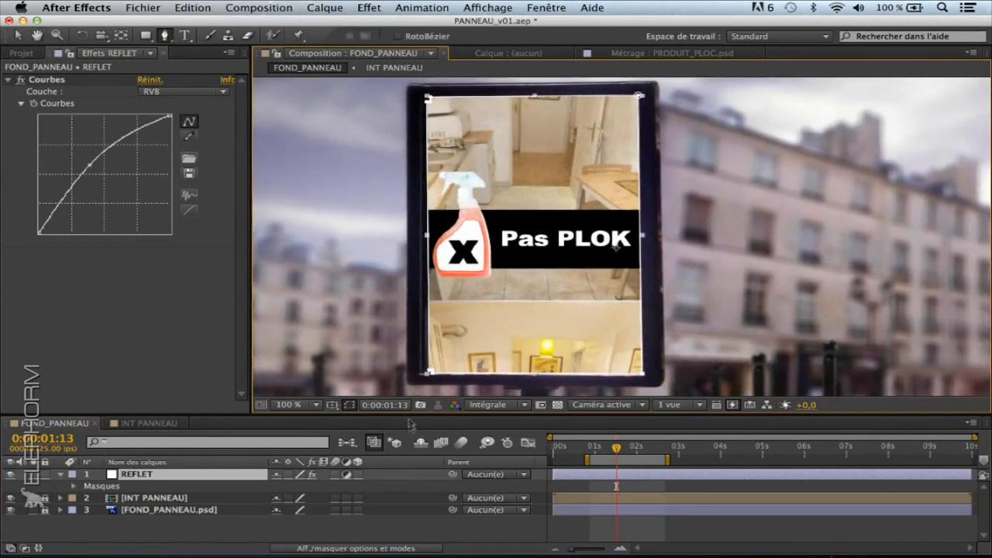
pyautogui.moveTo(365, 415); pyautogui.dragTo(364, 463)
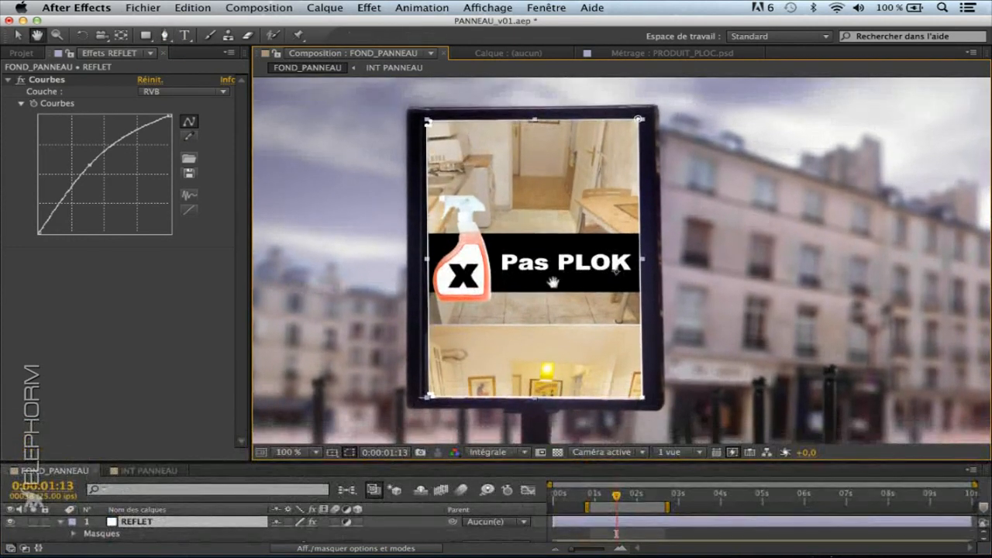
pyautogui.press('Return')
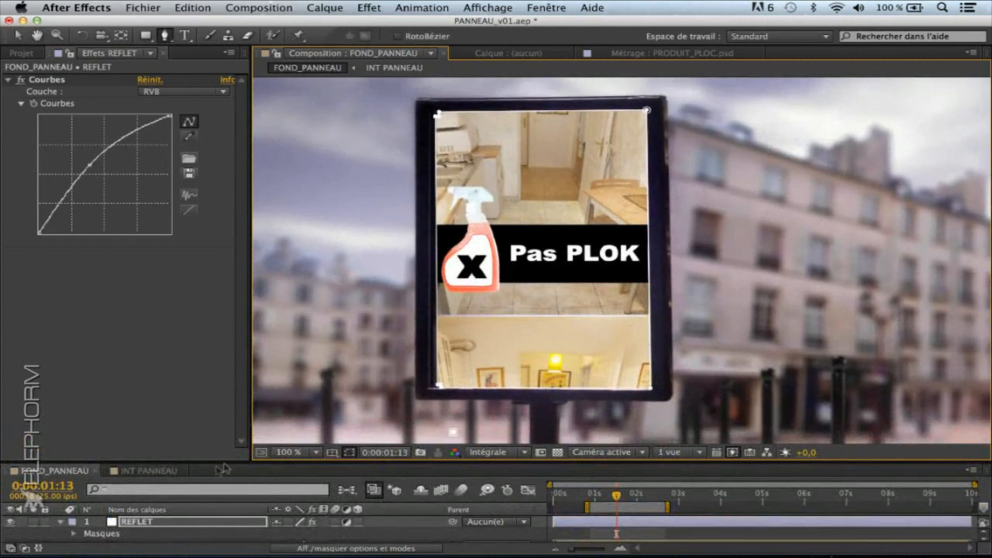
pyautogui.moveTo(222, 462); pyautogui.dragTo(222, 419)
pyautogui.click(75, 490)
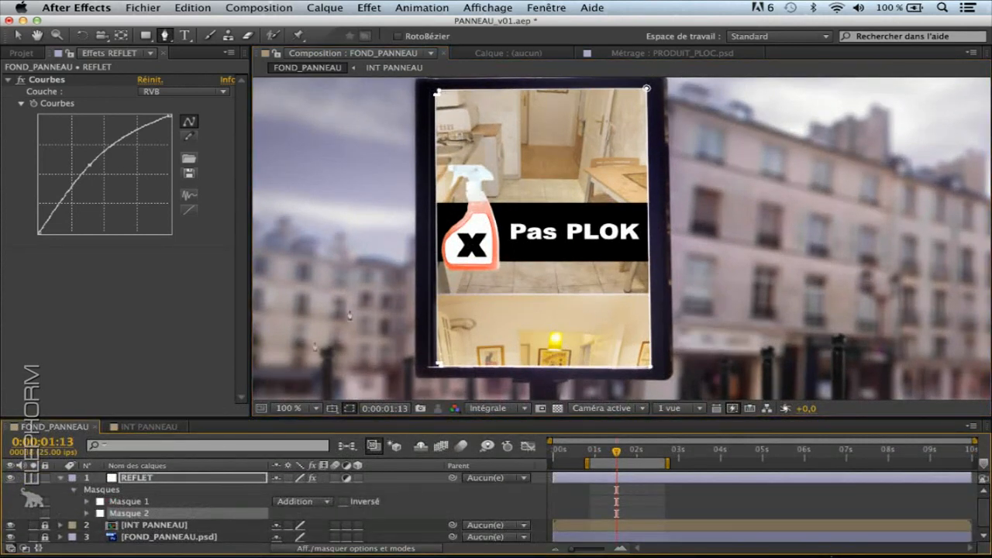
# - Draw Masque 2 as a curve rising past the bottle to the poster's upper right, looping over the building, and close it below the billboard
pyautogui.moveTo(487, 234); pyautogui.dragTo(536, 172)
pyautogui.moveTo(627, 135); pyautogui.dragTo(674, 125)
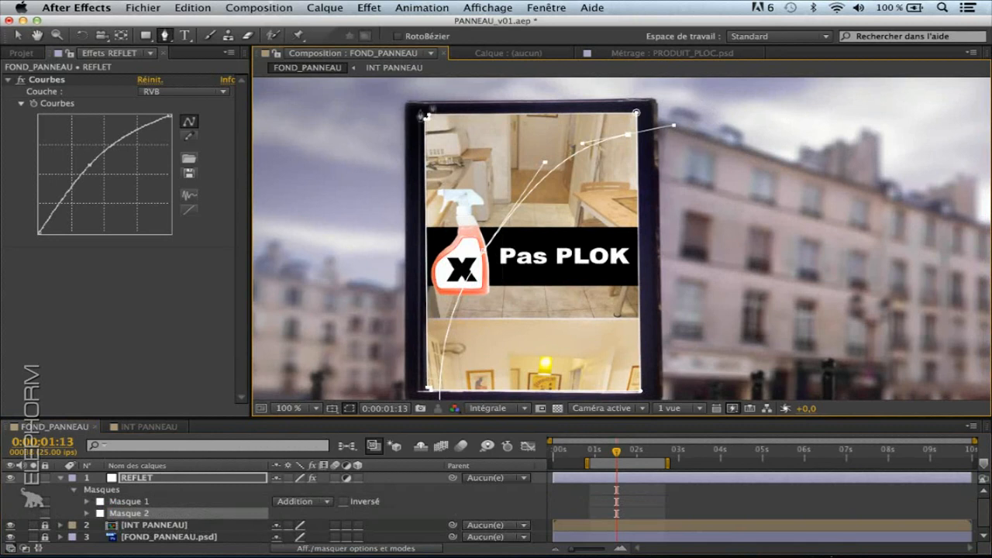
pyautogui.scroll(-3, 474, 200)
pyautogui.hscroll(2, 475, 199)
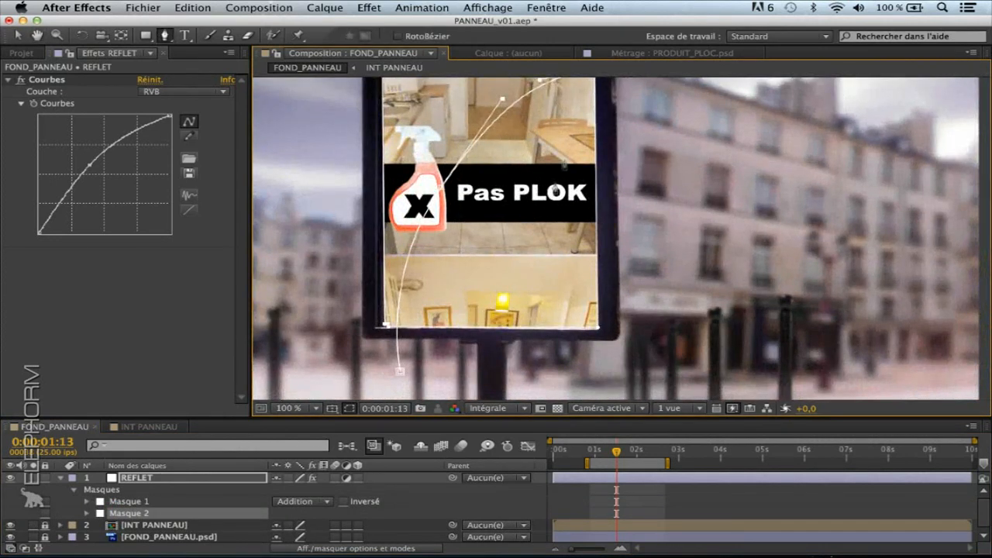
pyautogui.moveTo(739, 228); pyautogui.dragTo(703, 386)
pyautogui.moveTo(545, 380); pyautogui.dragTo(470, 382)
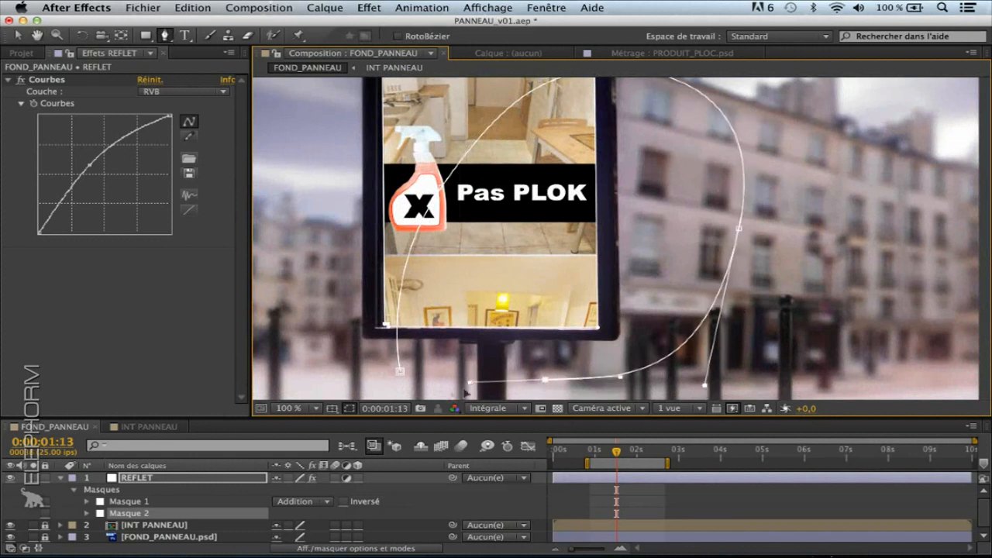
pyautogui.click(400, 371)
pyautogui.moveTo(499, 258); pyautogui.dragTo(502, 275)
# - Set the outline colour of Masque 2 on the REFLET layer to red, FF0000
pyautogui.click(156, 513)
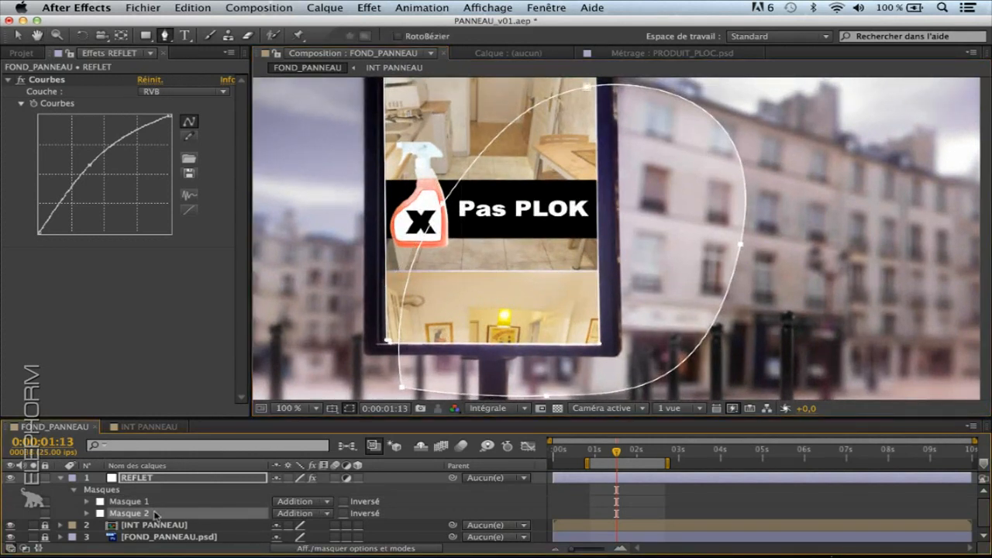
pyautogui.click(150, 502)
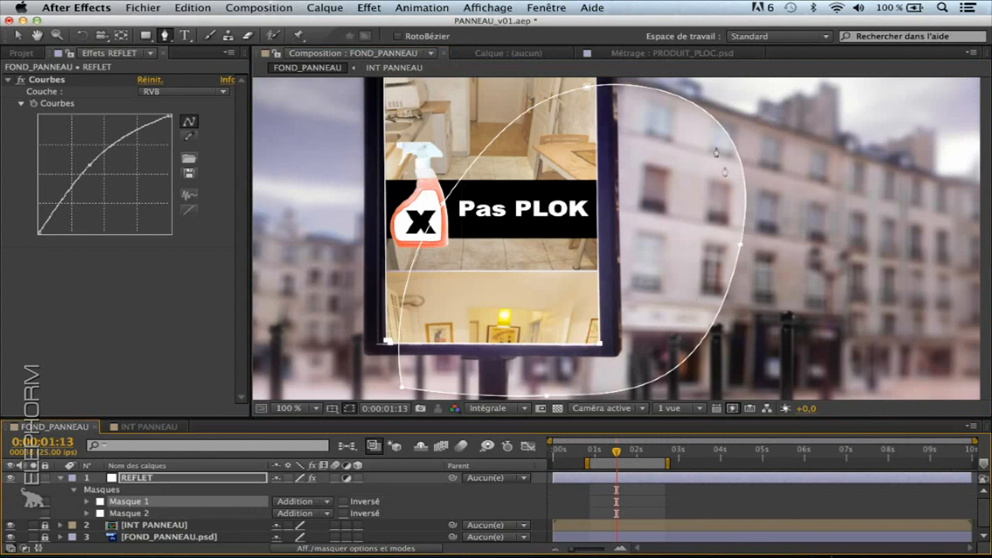
pyautogui.click(130, 512)
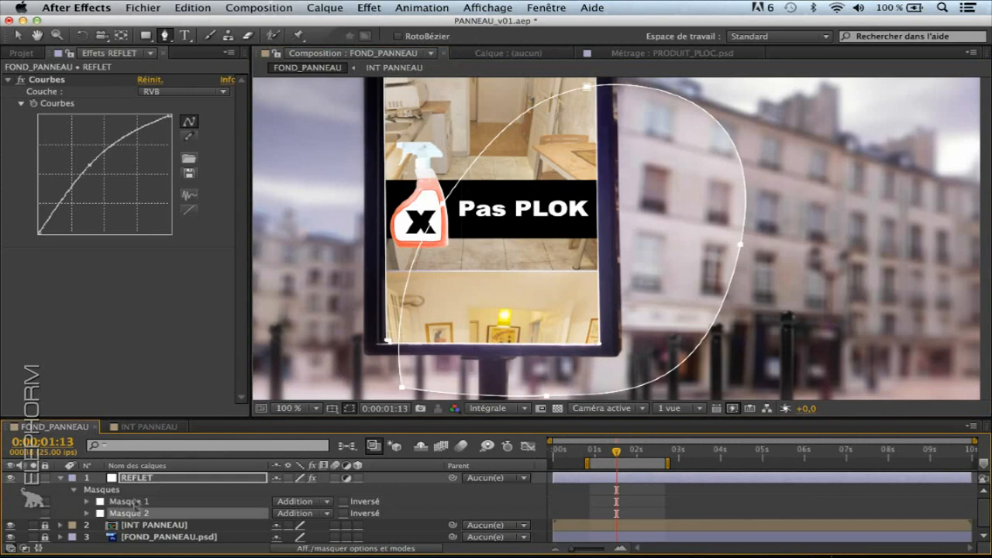
pyautogui.click(99, 513)
pyautogui.click(489, 328)
pyautogui.click(561, 268)
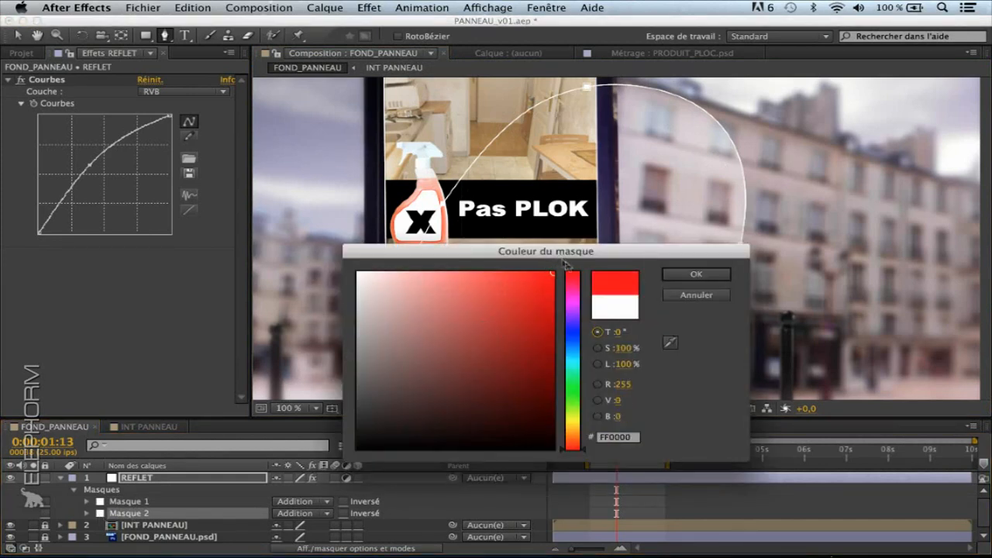
pyautogui.click(671, 277)
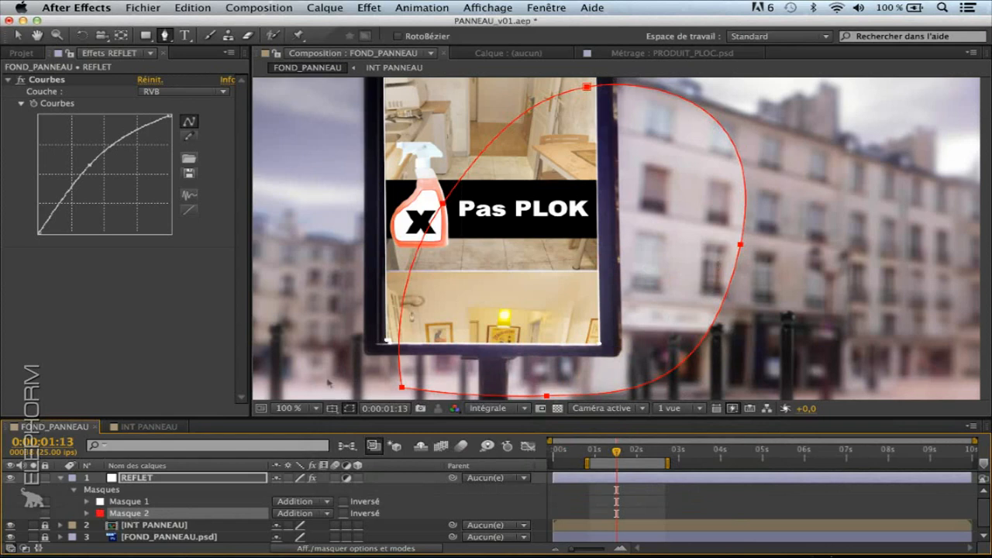
# - Set the mode of Masque 2 on the REFLET layer to Soustraction and deselect all layers to check the reflection
pyautogui.click(133, 503)
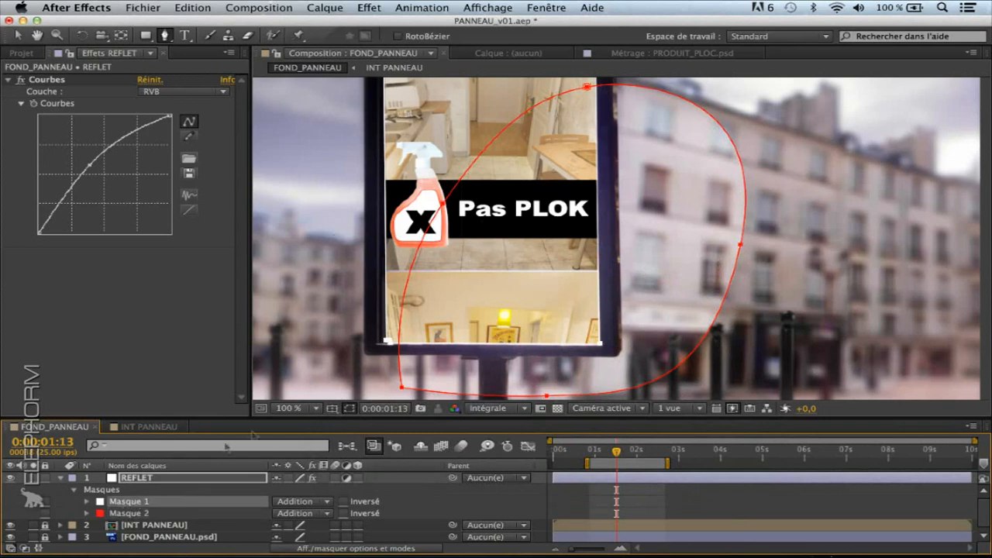
pyautogui.click(152, 514)
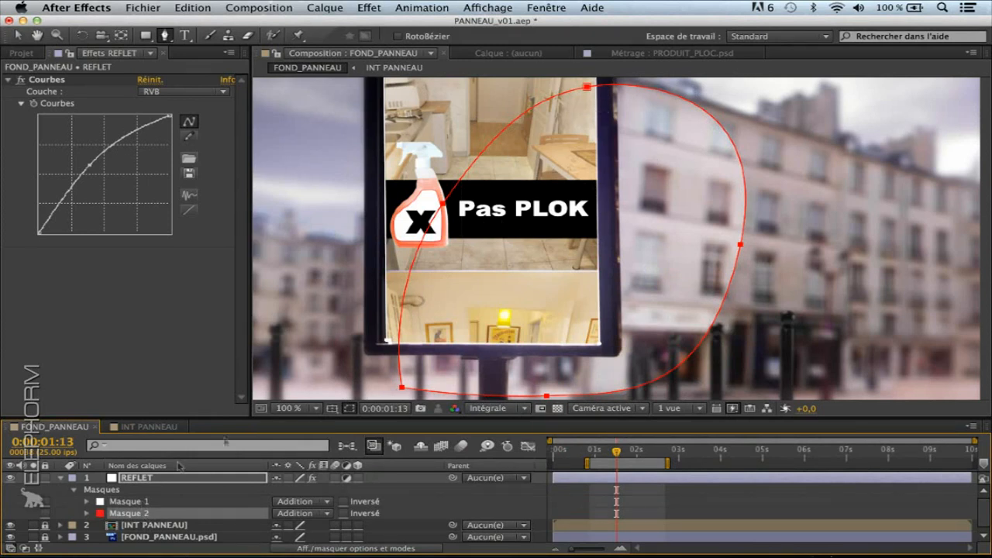
pyautogui.click(136, 515)
pyautogui.click(137, 515)
pyautogui.click(327, 513)
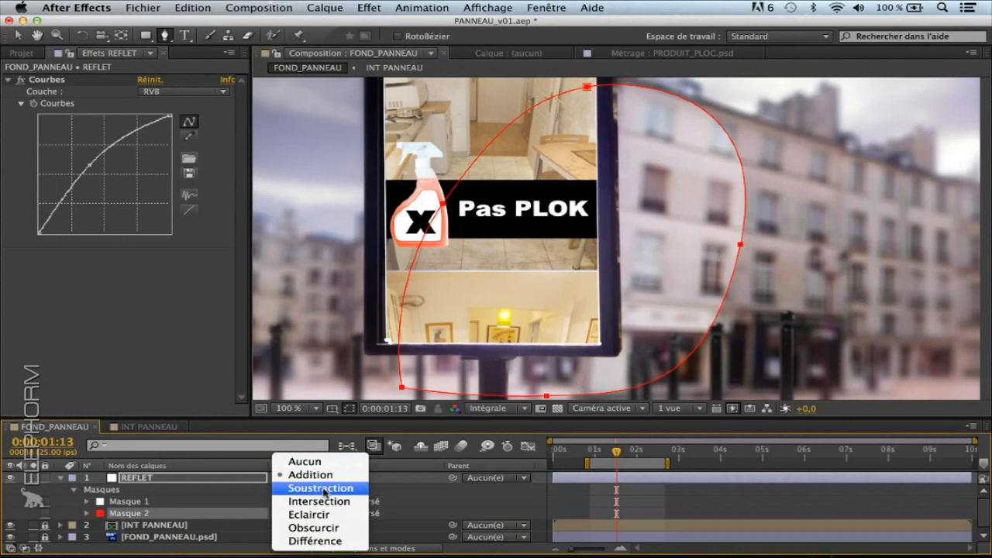
pyautogui.click(320, 488)
pyautogui.click(44, 518)
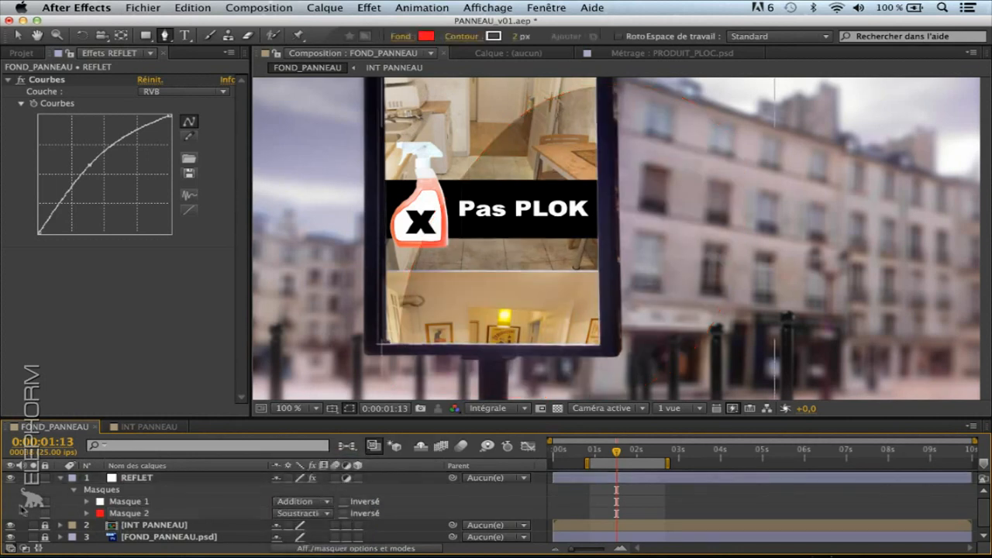
pyautogui.press('h')
pyautogui.moveTo(471, 207); pyautogui.dragTo(468, 225)
pyautogui.press('g')
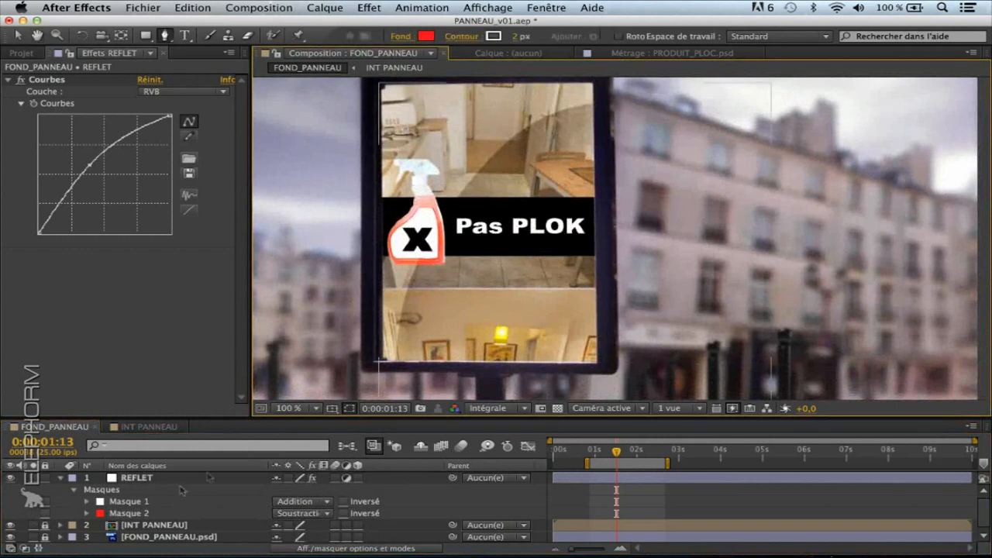
# - Compare the mask order by moving Masque 2 above Masque 1 on the REFLET layer, and return it below
pyautogui.click(146, 479)
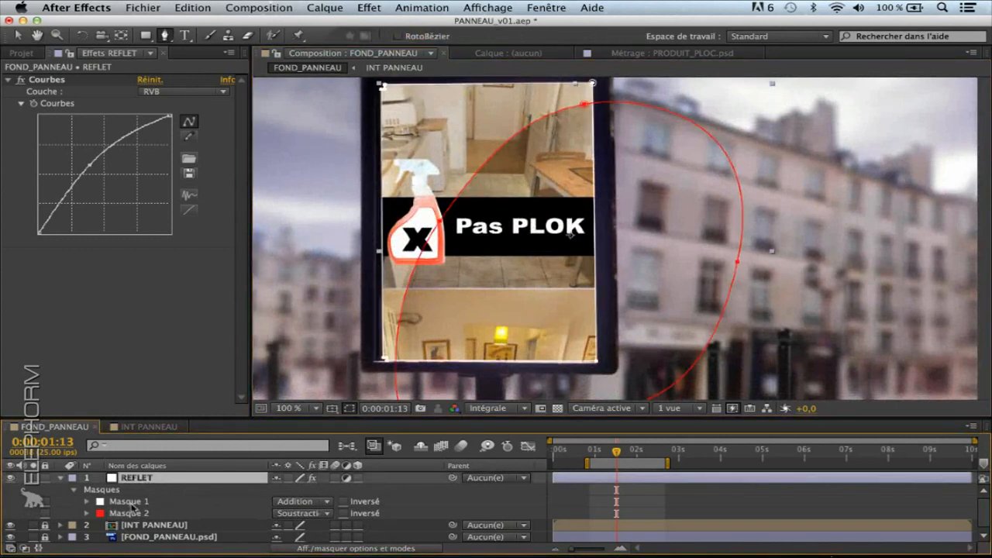
pyautogui.click(134, 503)
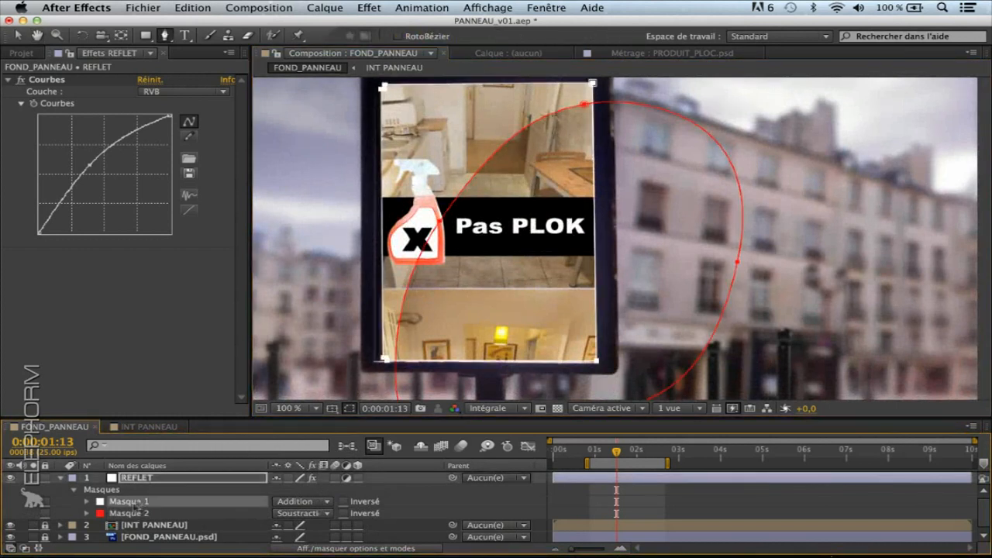
pyautogui.click(135, 515)
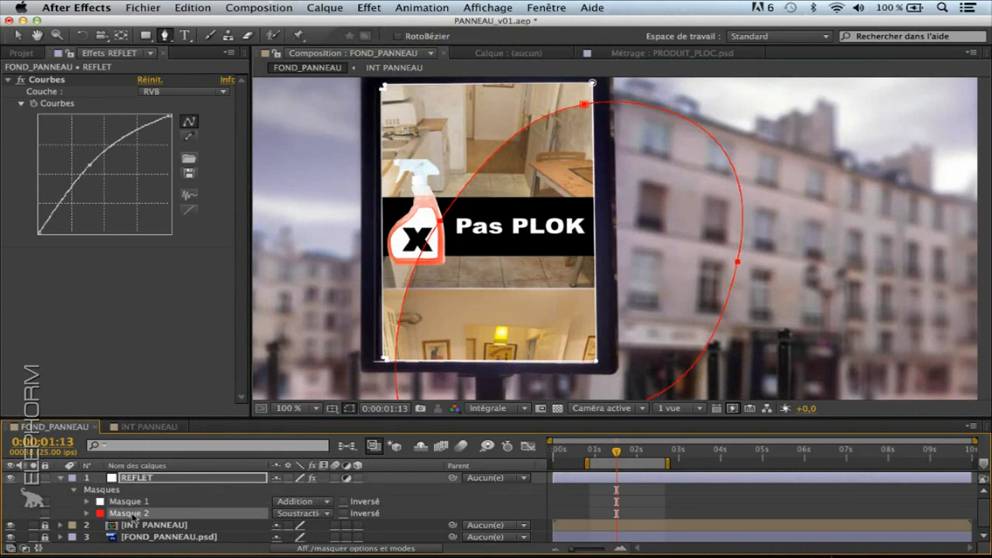
pyautogui.click(138, 504)
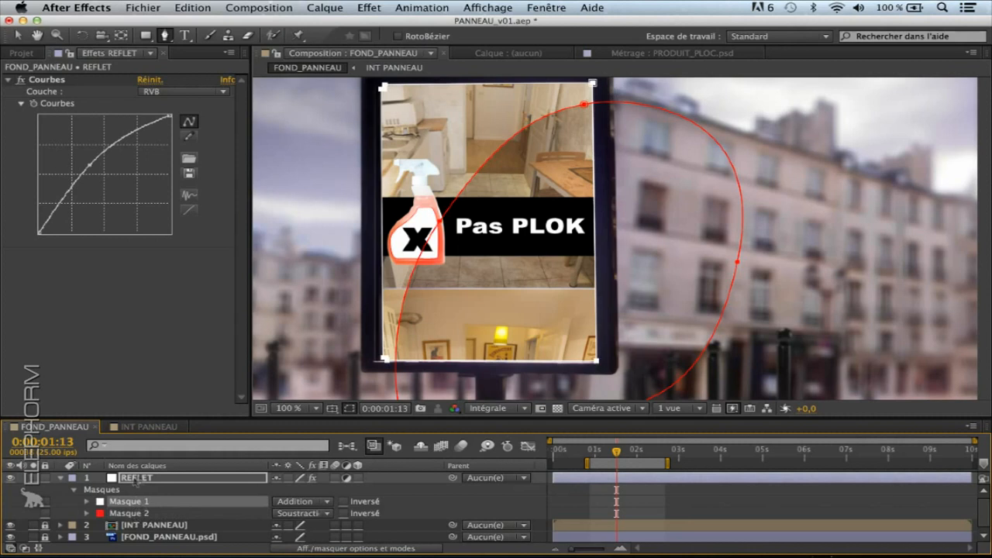
pyautogui.click(138, 515)
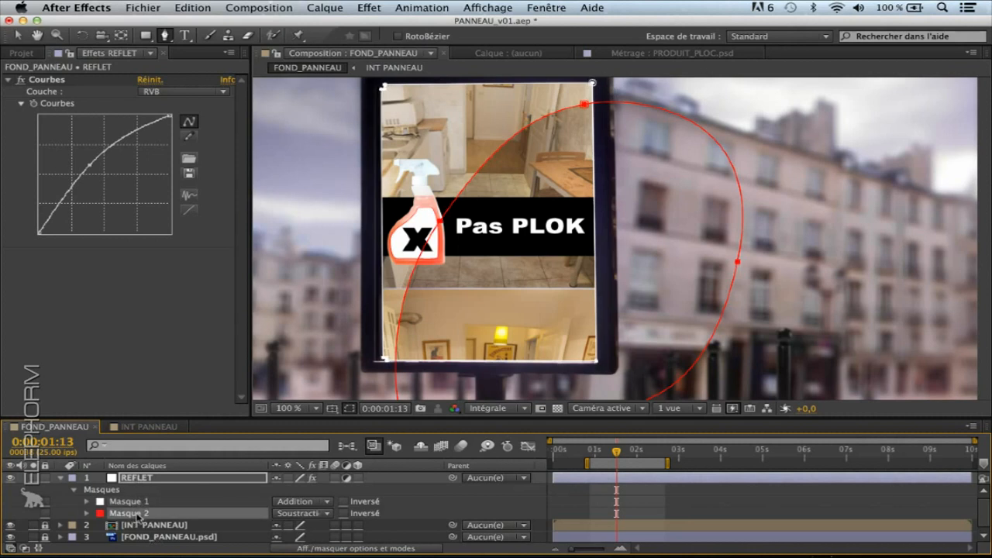
pyautogui.moveTo(138, 515); pyautogui.dragTo(145, 501)
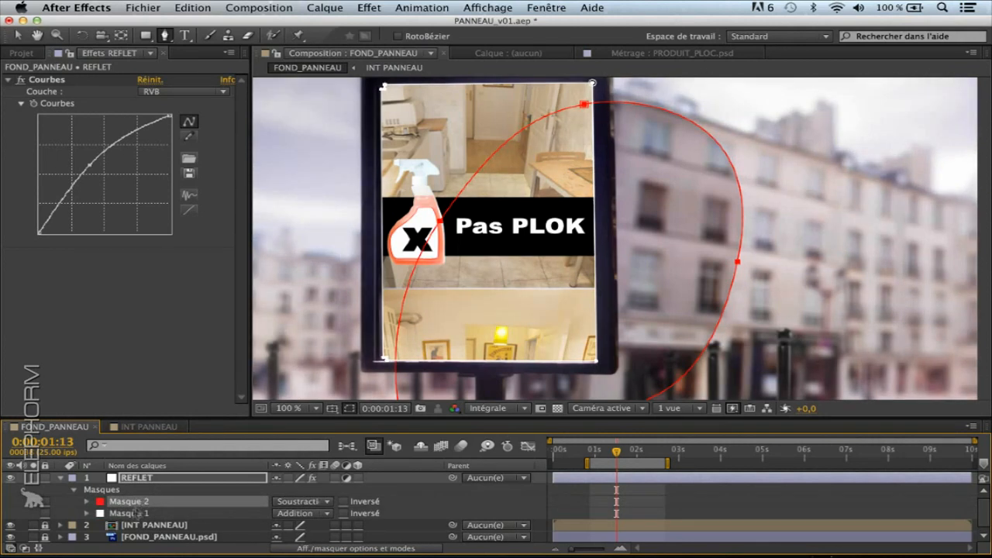
pyautogui.moveTo(137, 508); pyautogui.dragTo(144, 521)
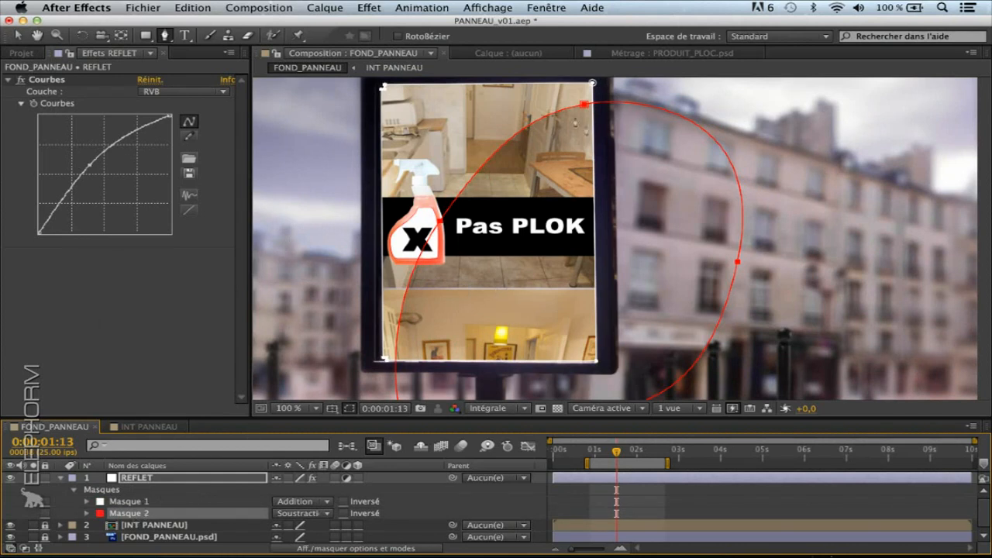
pyautogui.click(83, 515)
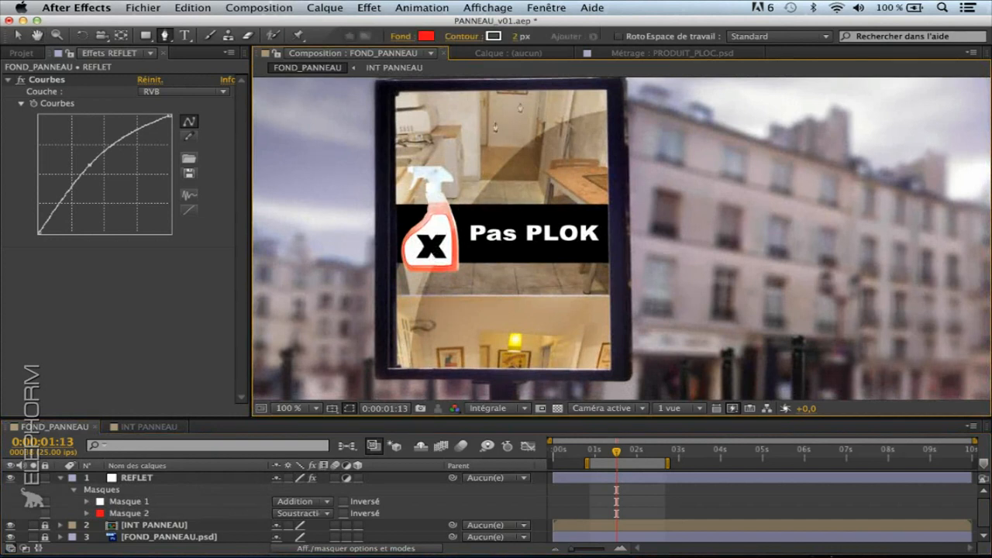
pyautogui.press('space')
pyautogui.moveTo(616, 92); pyautogui.dragTo(648, 246)
pyautogui.moveTo(757, 101); pyautogui.dragTo(846, 89)
pyautogui.hotkey('ctrl', 'z')
pyautogui.hotkey('ctrl', 'z')
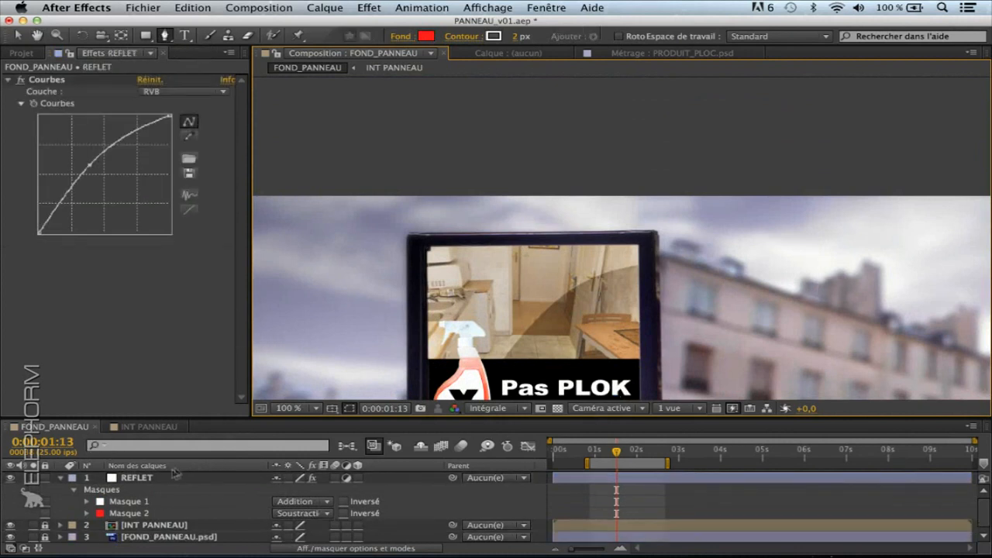
# - Draw a closed third mask on REFLET, curving from the sky over the billboard, down across the poster below Pas PLOK and back over the building
pyautogui.click(179, 478)
pyautogui.press('space')
pyautogui.moveTo(615, 394); pyautogui.dragTo(607, 337)
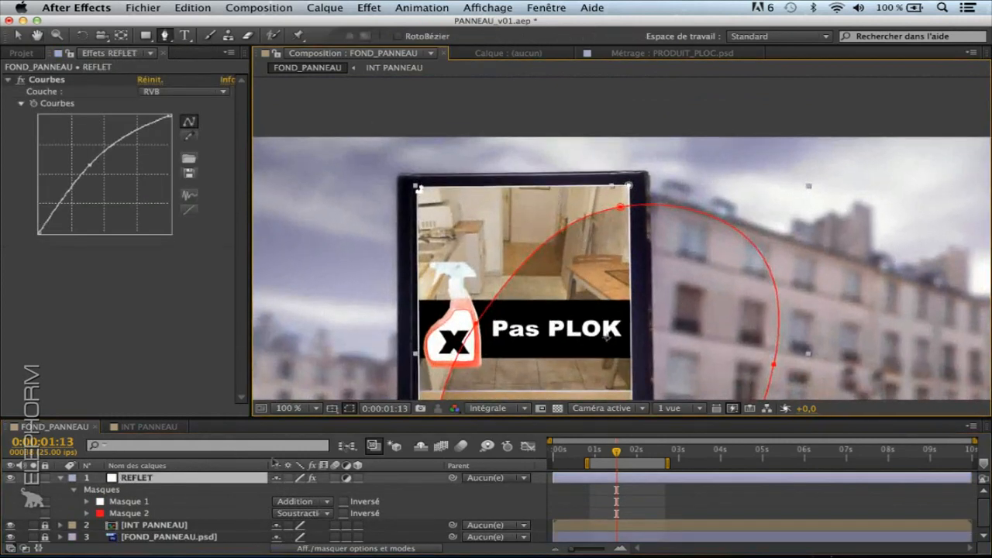
pyautogui.moveTo(777, 95); pyautogui.dragTo(682, 89)
pyautogui.moveTo(510, 101); pyautogui.dragTo(448, 122)
pyautogui.moveTo(479, 242); pyautogui.dragTo(480, 262)
pyautogui.moveTo(687, 335); pyautogui.dragTo(749, 273)
pyautogui.moveTo(827, 191); pyautogui.dragTo(824, 142)
pyautogui.click(778, 95)
pyautogui.moveTo(632, 291); pyautogui.dragTo(654, 244)
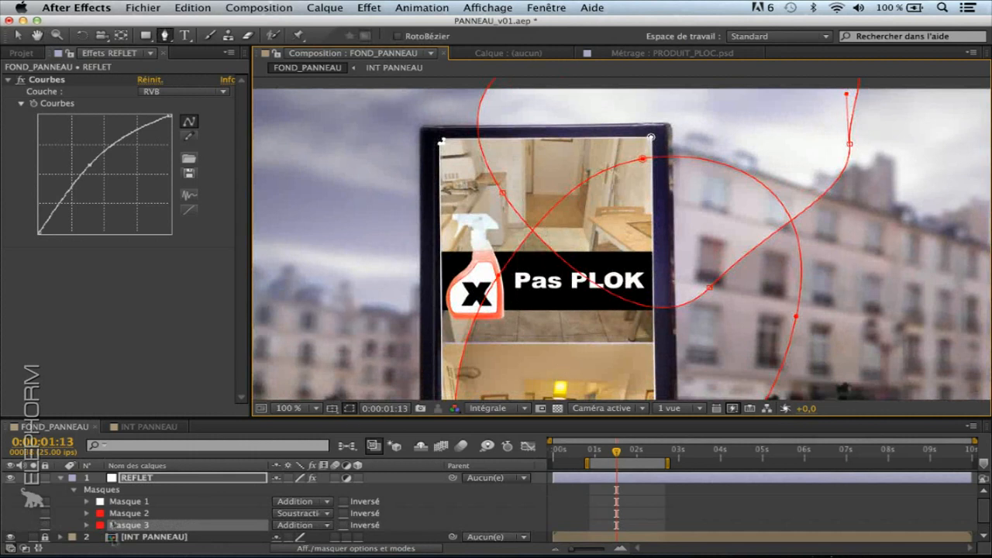
# - Set the mode of Masque 3 to Soustraction and its outline colour to green, 01A800
pyautogui.click(305, 525)
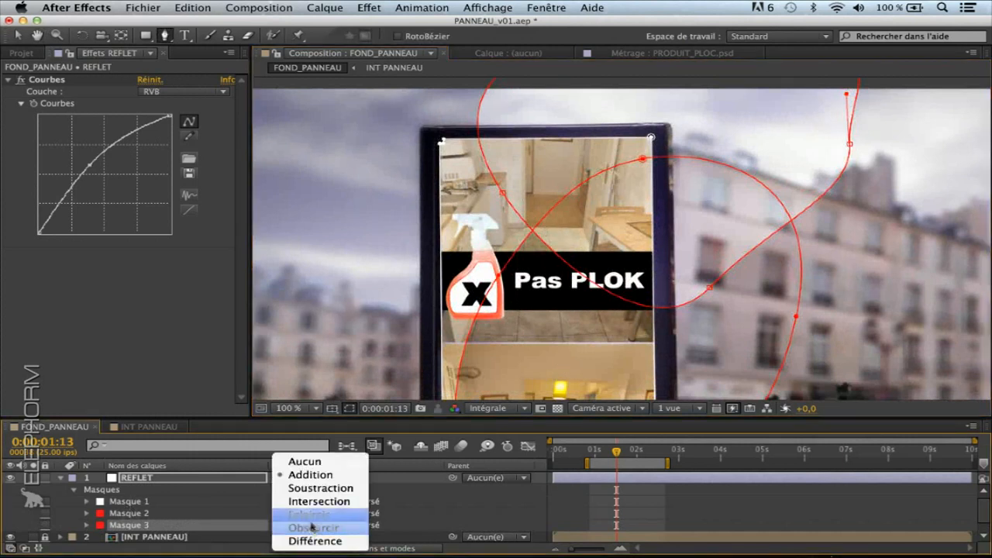
pyautogui.click(308, 488)
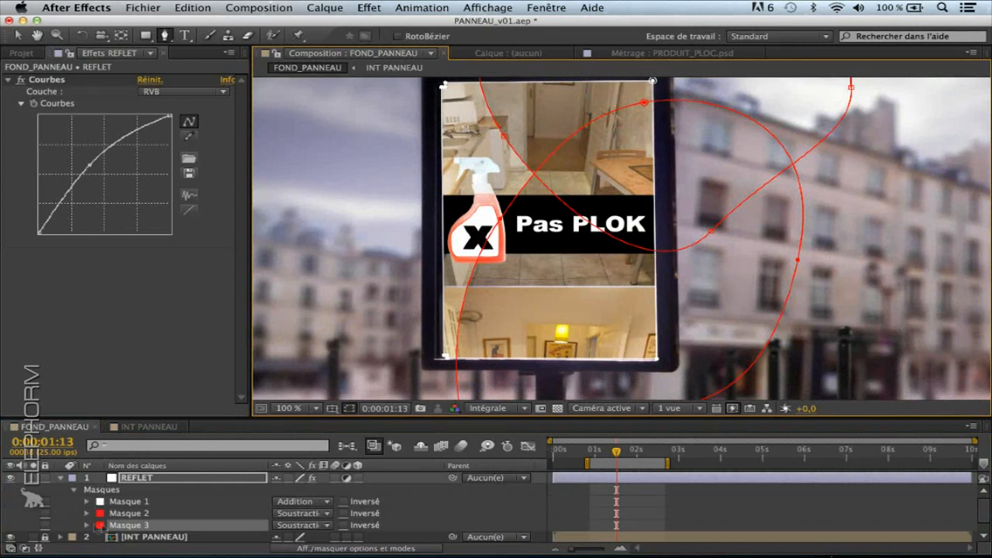
pyautogui.click(101, 526)
pyautogui.moveTo(575, 413); pyautogui.dragTo(564, 341)
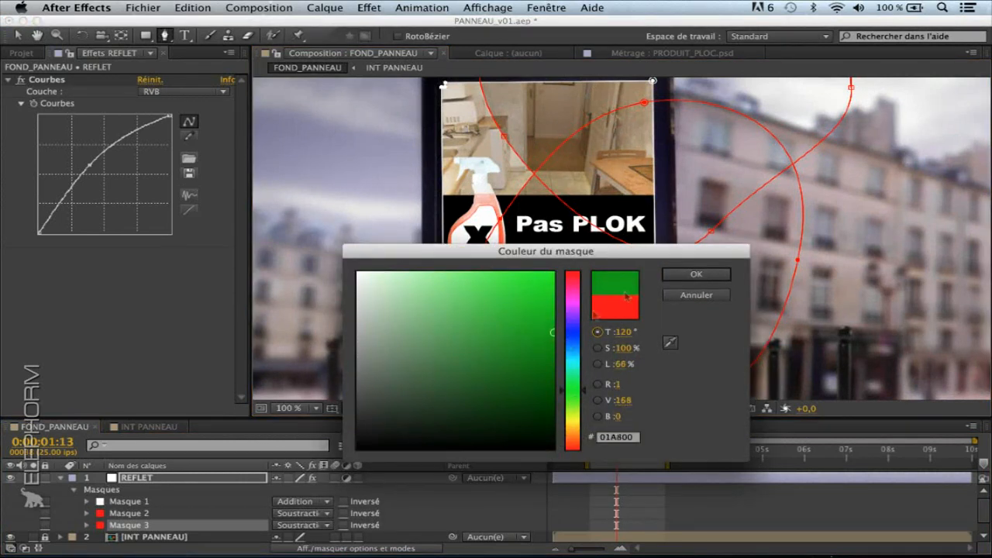
pyautogui.click(695, 274)
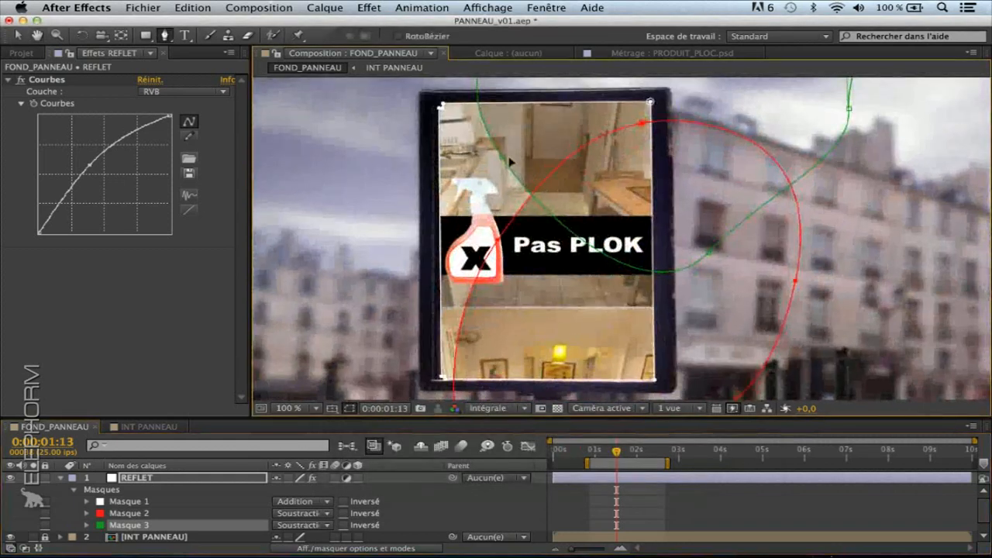
# - Feather Masque 3 by 238 pixels in both directions and deselect everything to inspect the softened reflection
pyautogui.click(87, 525)
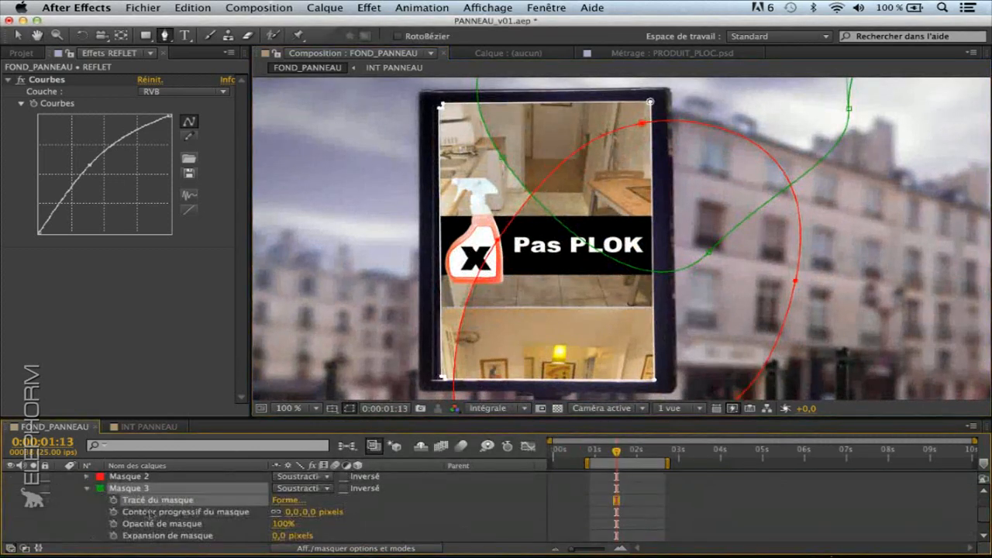
pyautogui.click(163, 513)
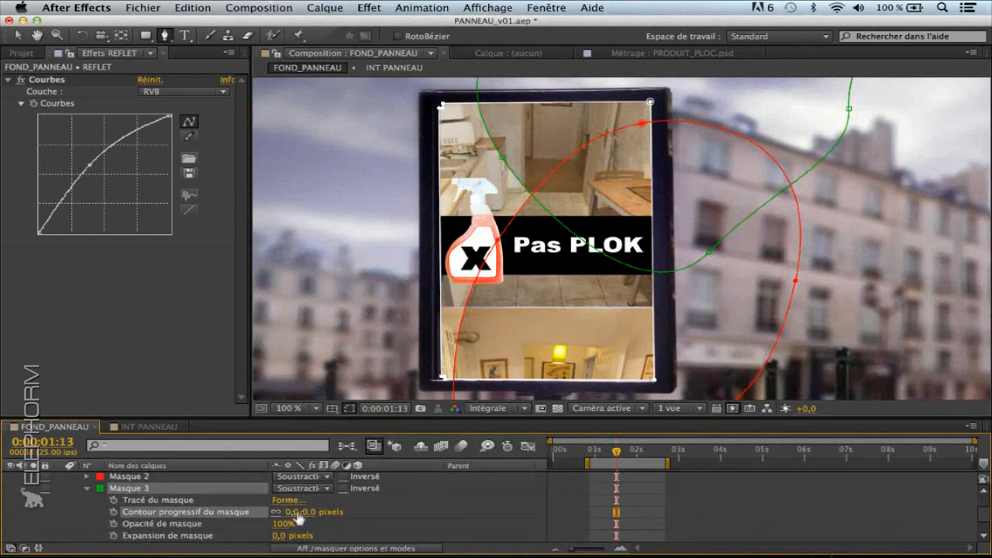
pyautogui.moveTo(293, 512); pyautogui.dragTo(471, 502)
pyautogui.click(80, 532)
pyautogui.press('space')
pyautogui.moveTo(543, 217); pyautogui.dragTo(547, 206)
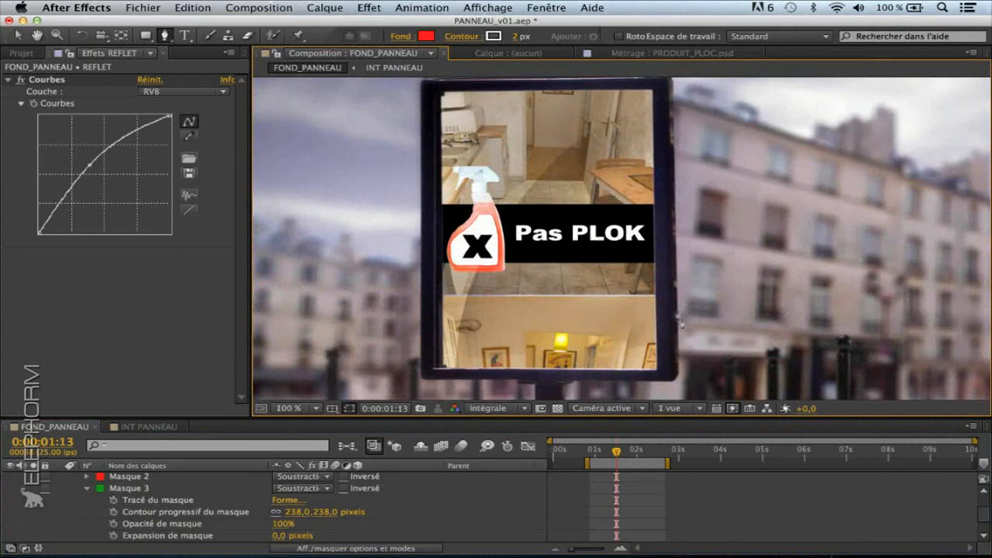
pyautogui.moveTo(619, 261); pyautogui.dragTo(610, 341)
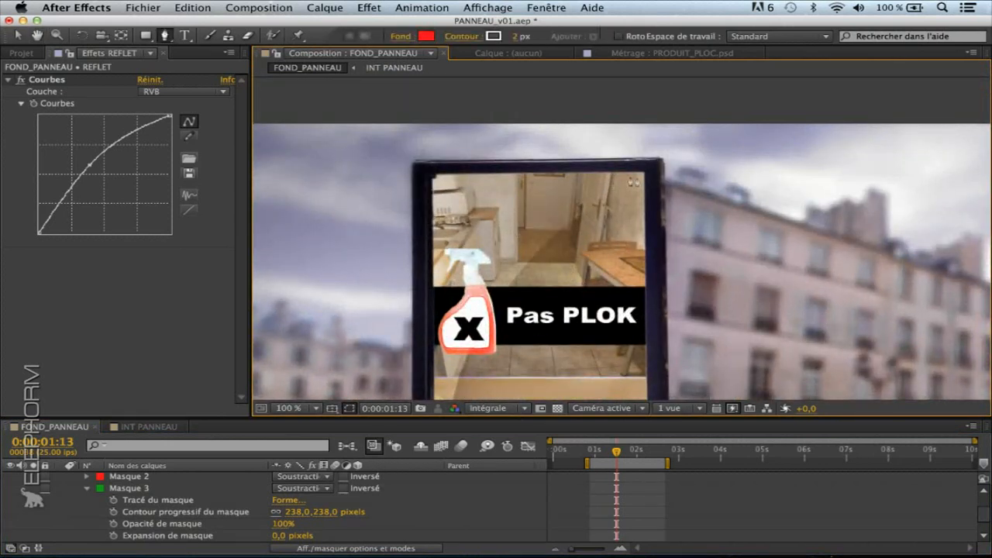
pyautogui.moveTo(447, 303); pyautogui.dragTo(467, 244)
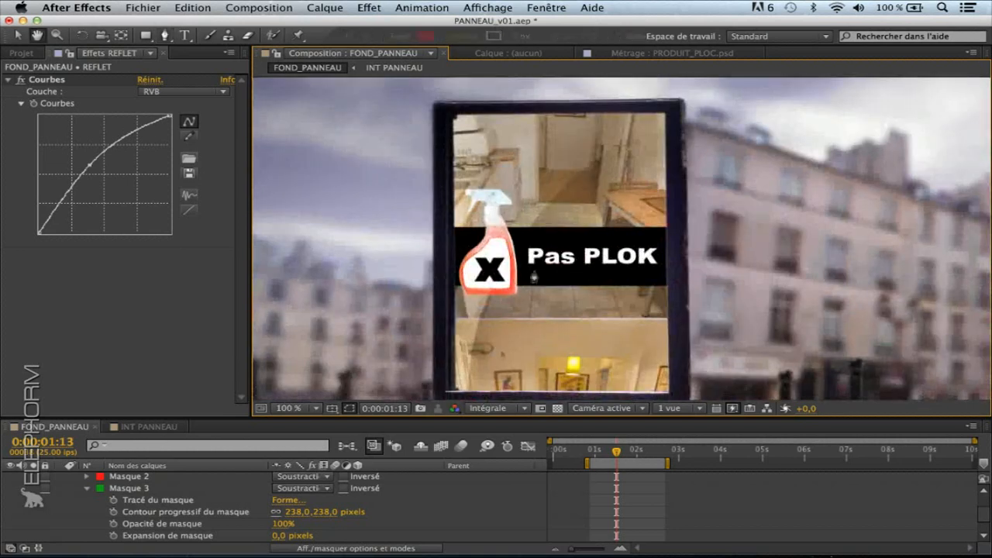
# - Collapse the properties of Masque 3 so the REFLET layer shows only its list of masks
pyautogui.click(87, 493)
pyautogui.click(89, 480)
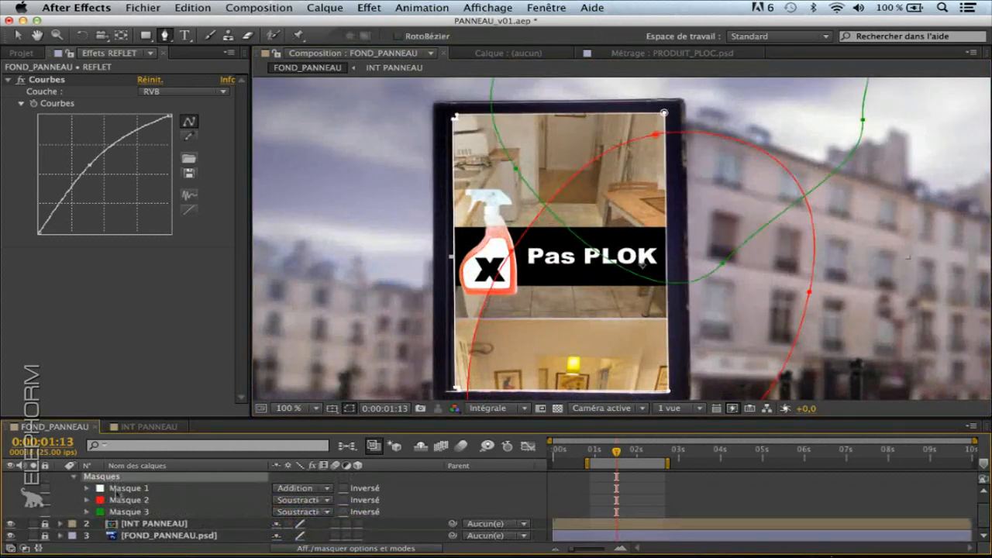
pyautogui.scroll(1, 118, 493)
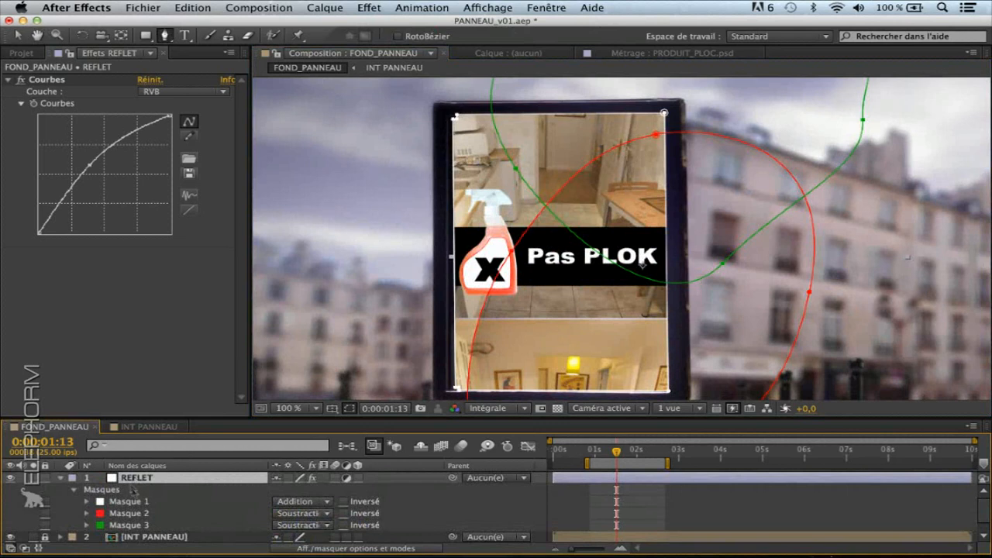
# - Examine how the three masks on the REFLET layer combine by selecting each in turn, and deselect all
pyautogui.click(130, 513)
pyautogui.click(129, 525)
pyautogui.click(129, 513)
pyautogui.click(143, 502)
pyautogui.click(144, 513)
pyautogui.click(143, 526)
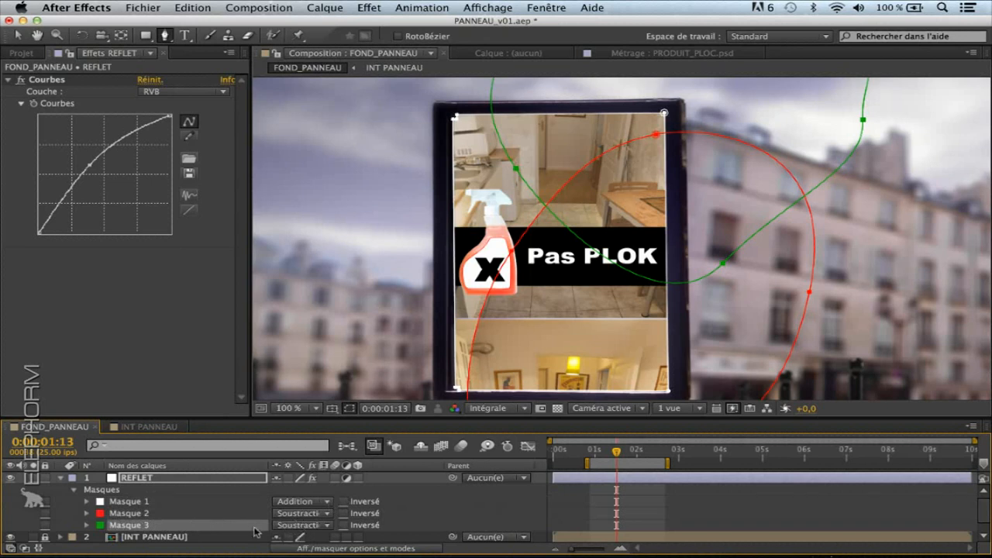
pyautogui.press('F2')
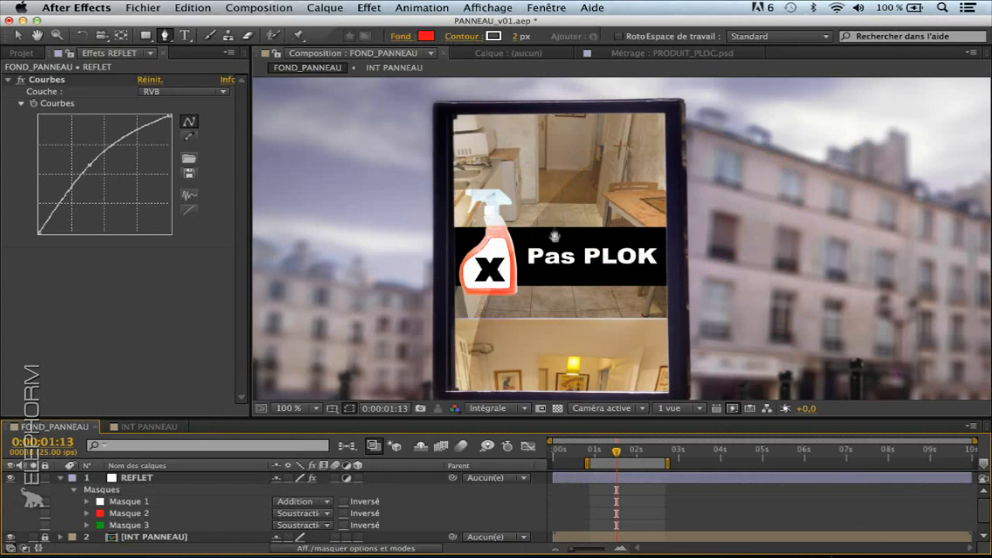
# - Activate the Selection tool, select the REFLET layer and collapse all its properties
pyautogui.moveTo(583, 161); pyautogui.dragTo(585, 149)
pyautogui.press('v')
pyautogui.moveTo(565, 269)
pyautogui.mouseDown()
pyautogui.moveTo(548, 280)
pyautogui.moveTo(558, 267)
pyautogui.mouseUp()
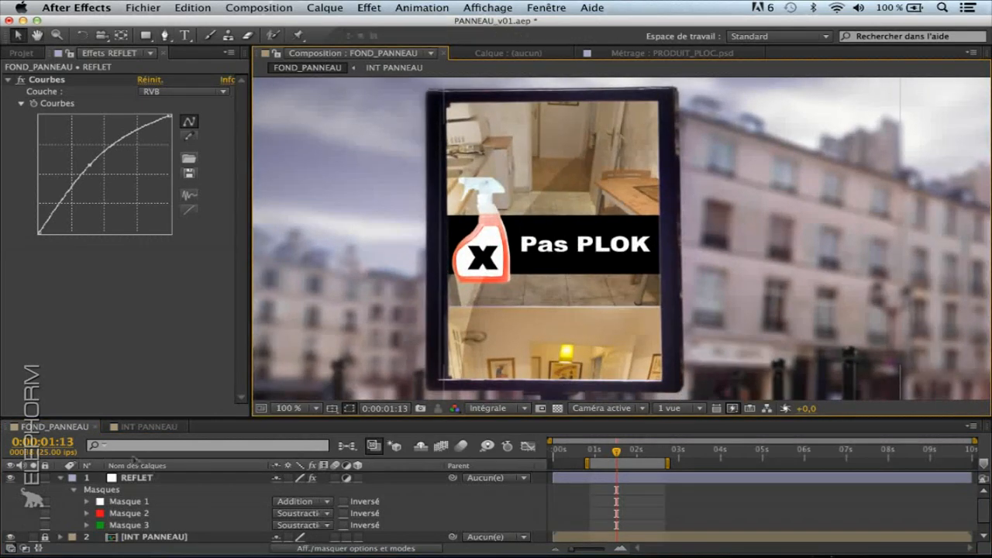
pyautogui.click(172, 488)
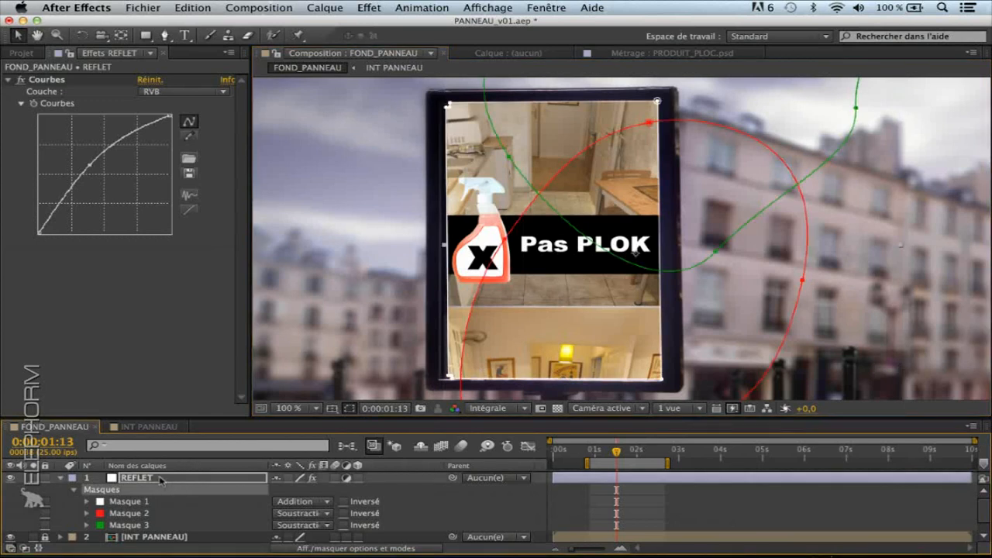
pyautogui.press('Return')
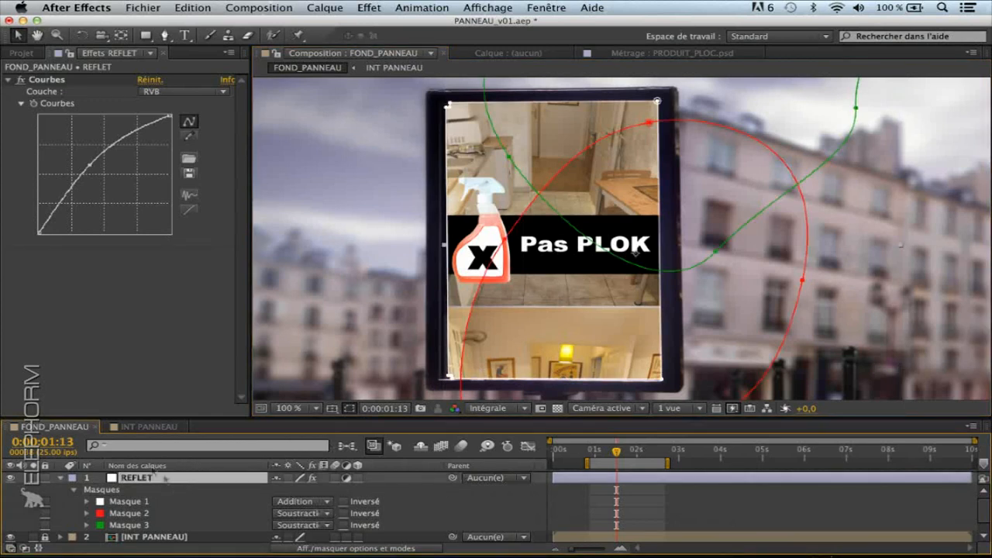
pyautogui.click(62, 478)
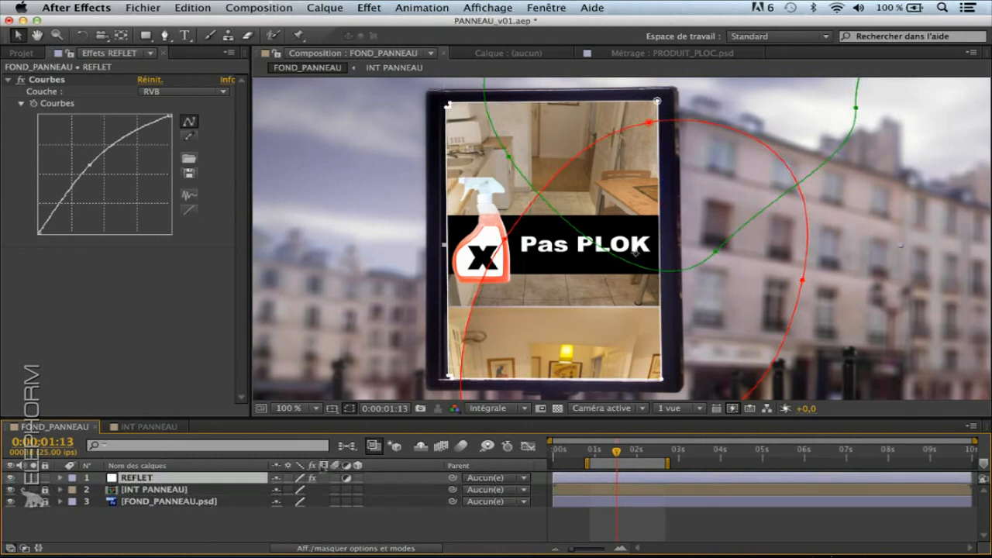
# - Display the Modes column in the timeline and set the REFLET layer's blending mode to Addition
pyautogui.rightClick(403, 468)
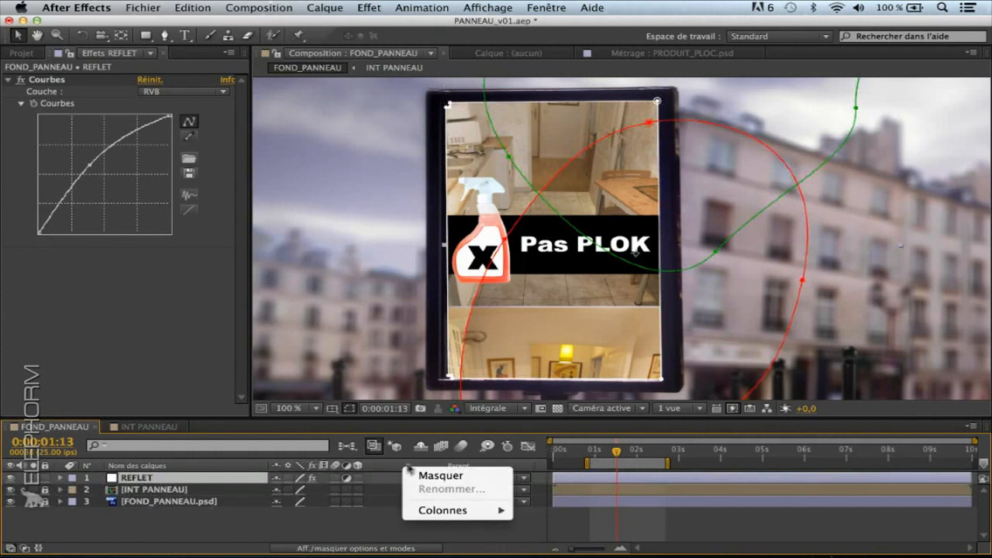
pyautogui.moveTo(434, 513)
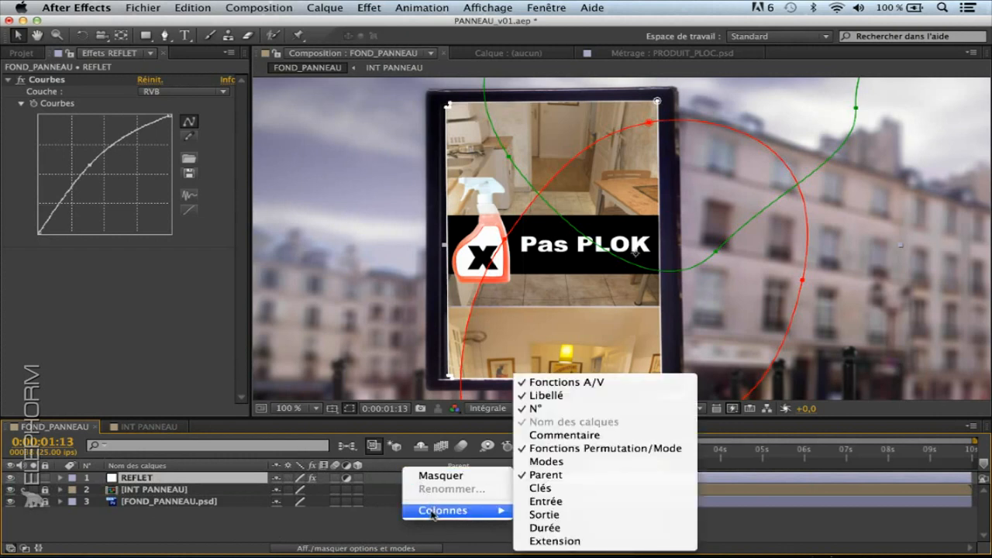
pyautogui.click(552, 462)
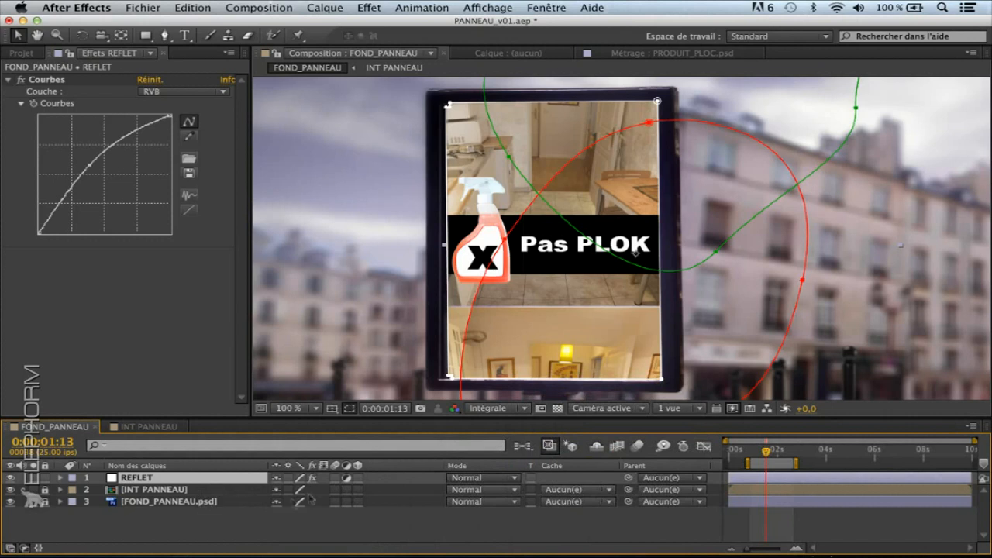
pyautogui.click(475, 478)
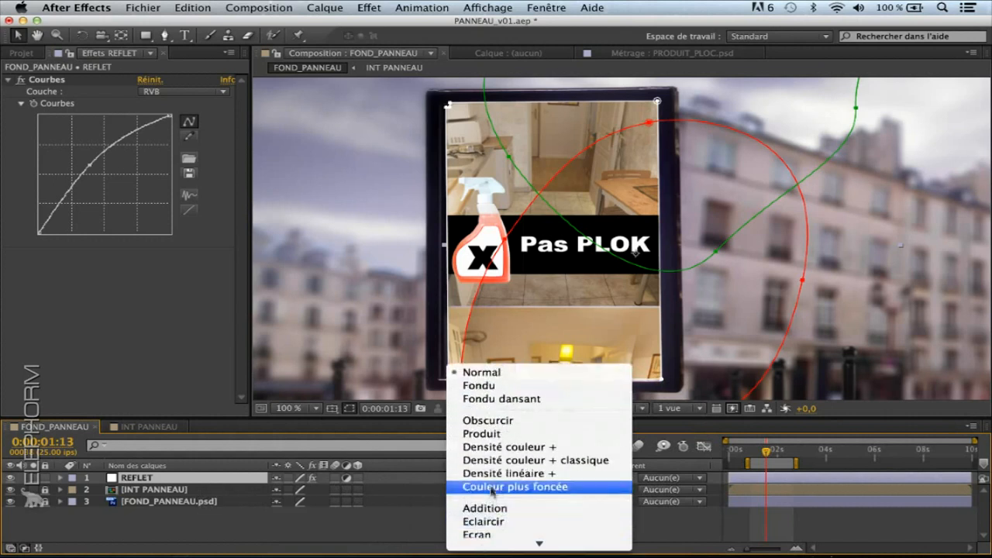
pyautogui.click(487, 510)
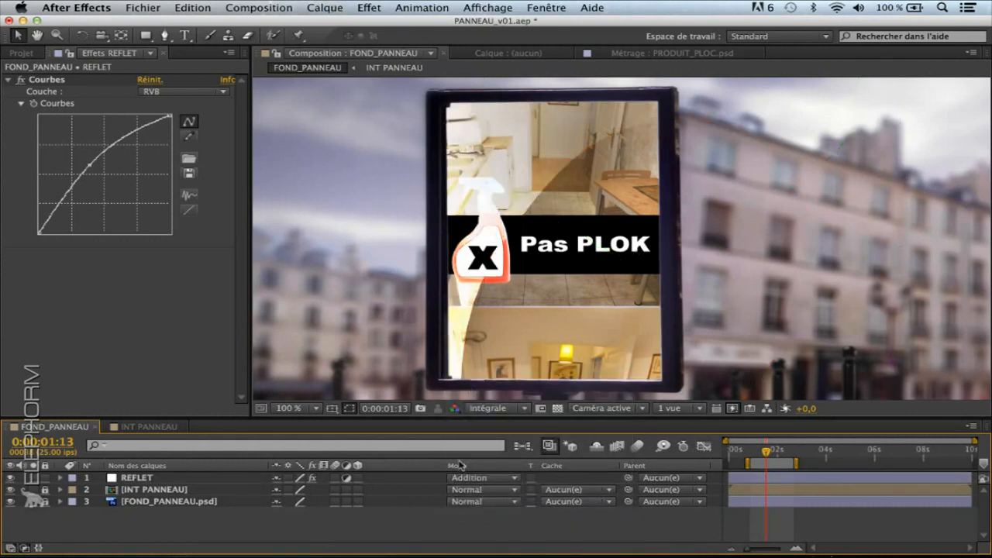
# - Try the Incrustation blending mode on the REFLET layer and return it to Addition
pyautogui.click(475, 490)
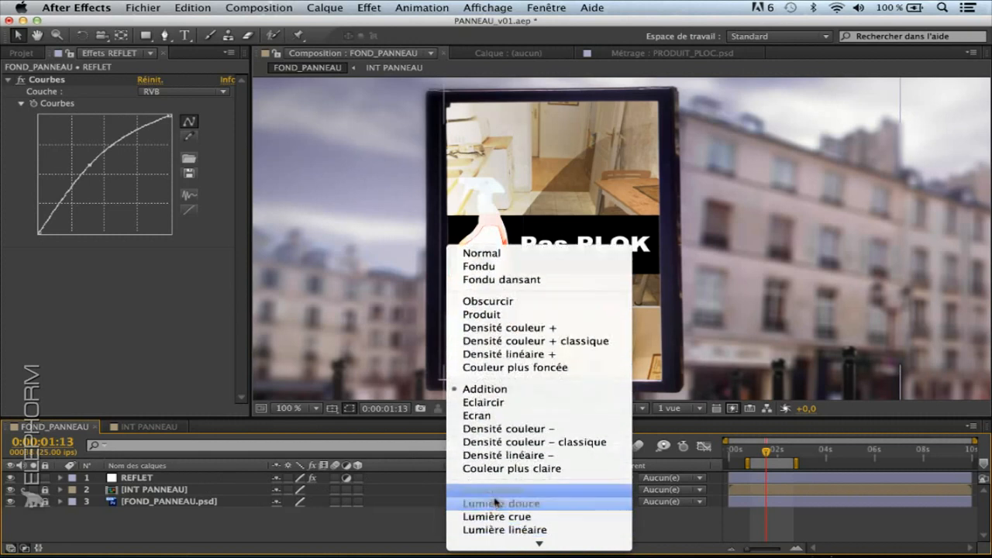
pyautogui.click(494, 504)
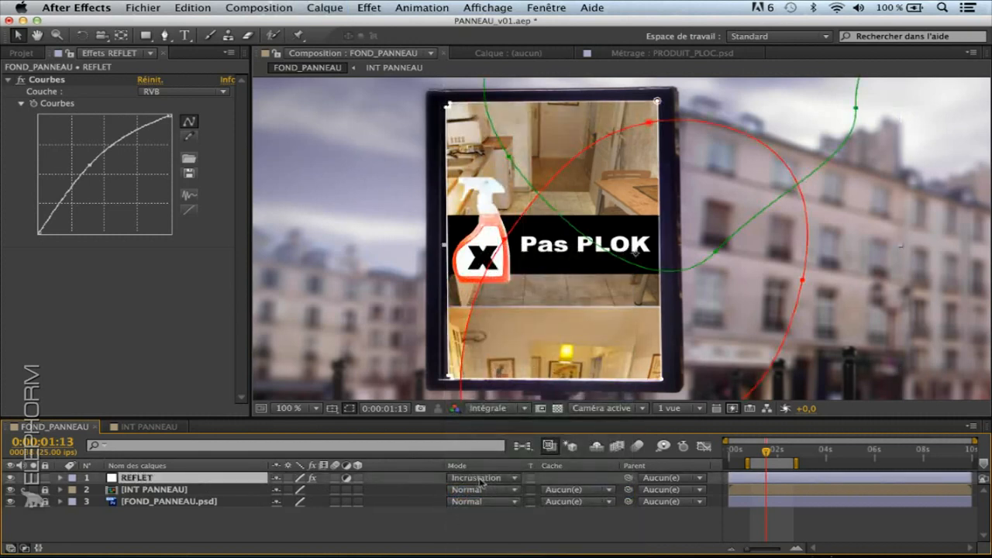
pyautogui.click(481, 479)
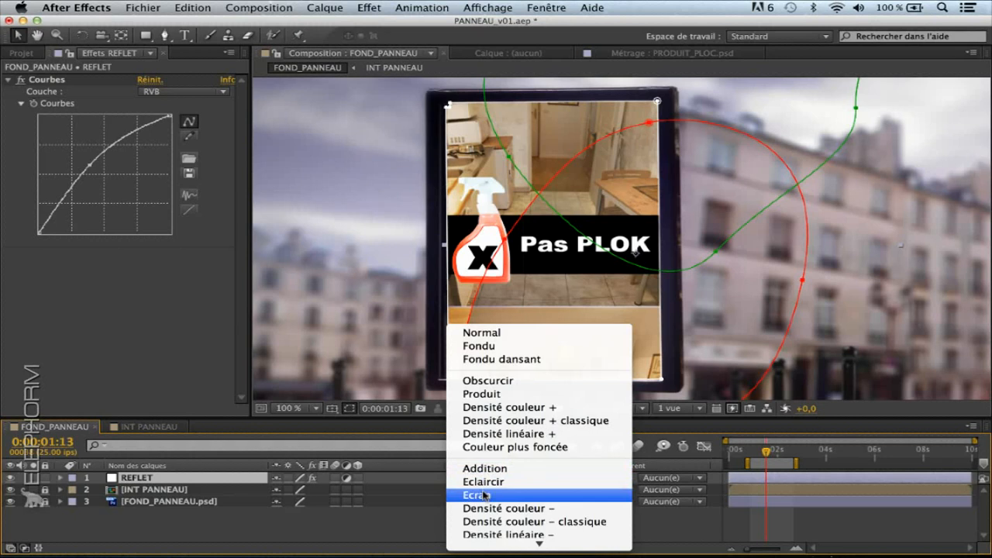
pyautogui.click(493, 467)
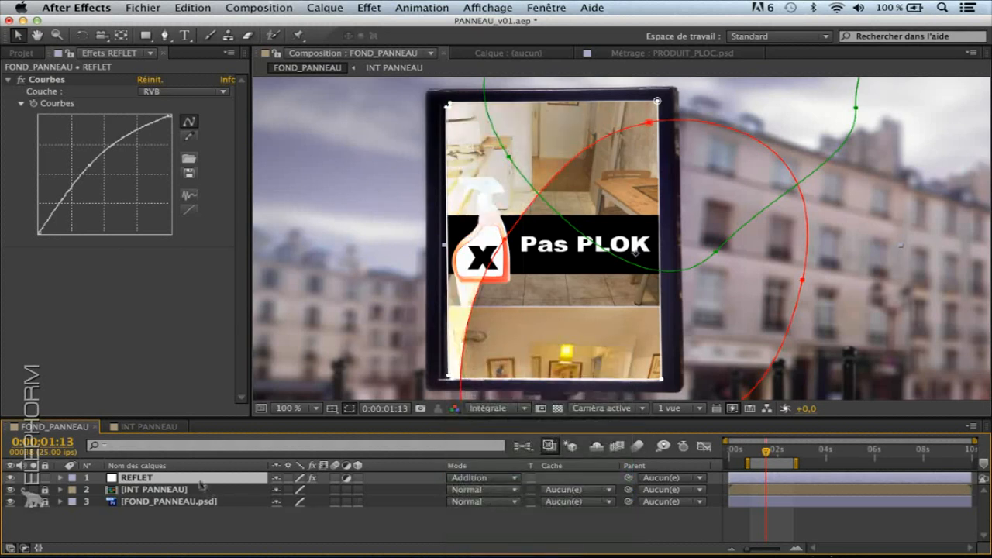
# - Lower the REFLET layer's opacity to 42% and deselect everything
pyautogui.click(151, 514)
pyautogui.click(141, 478)
pyautogui.press('t')
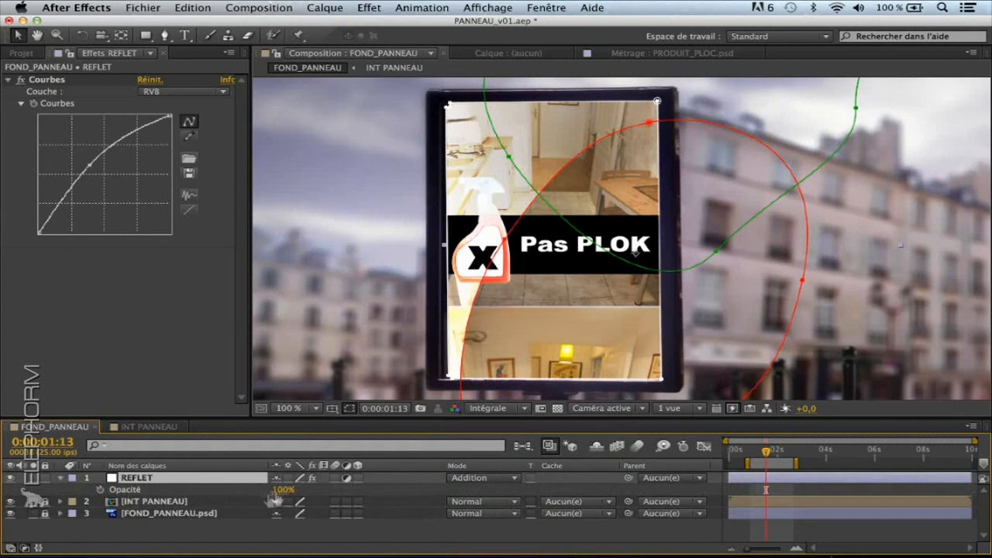
pyautogui.moveTo(282, 490); pyautogui.dragTo(241, 489)
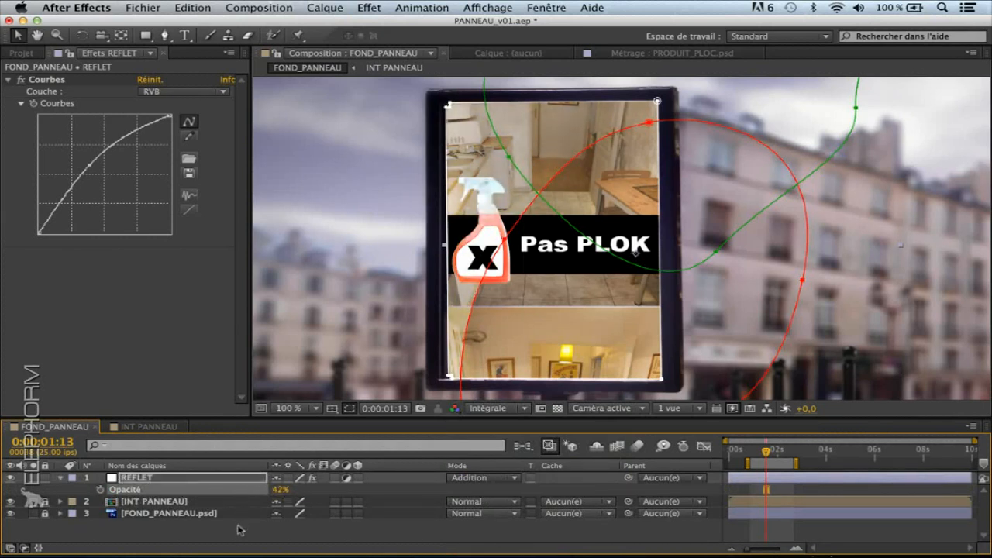
pyautogui.click(241, 530)
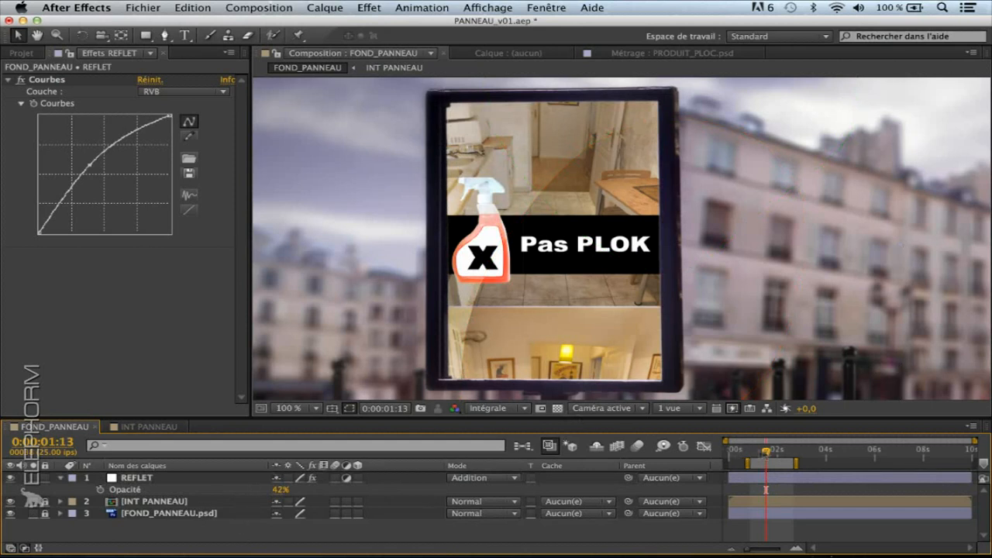
# - Move the current time to 0:00:00:24, collapse the REFLET layer and show the whole composition at 50%
pyautogui.moveTo(767, 453); pyautogui.dragTo(752, 480)
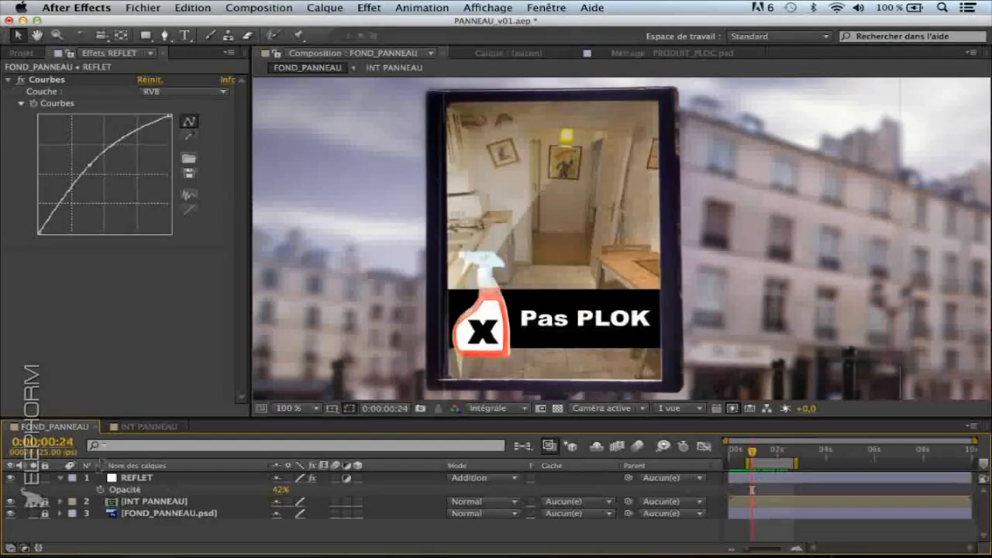
pyautogui.click(62, 482)
pyautogui.moveTo(523, 299); pyautogui.dragTo(535, 279)
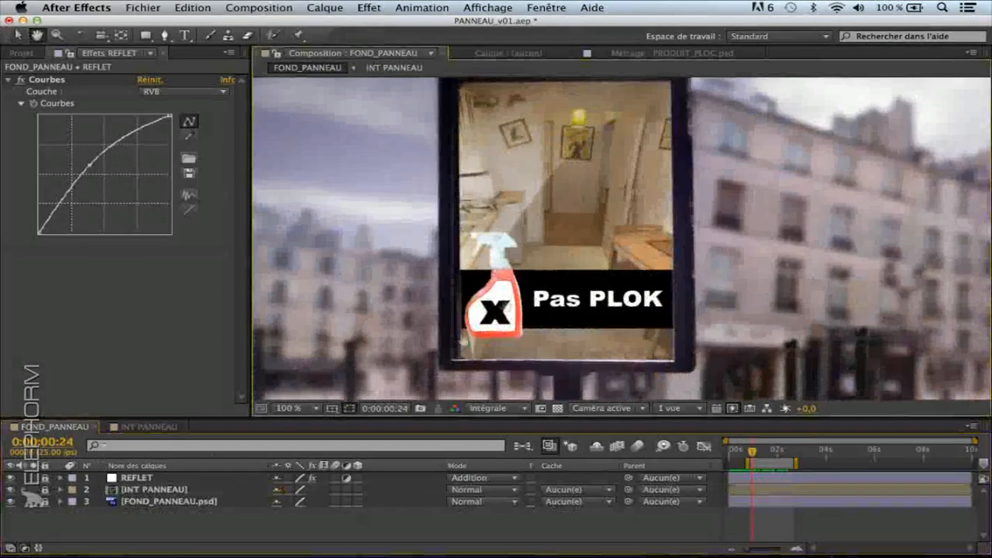
pyautogui.click(290, 409)
pyautogui.click(295, 447)
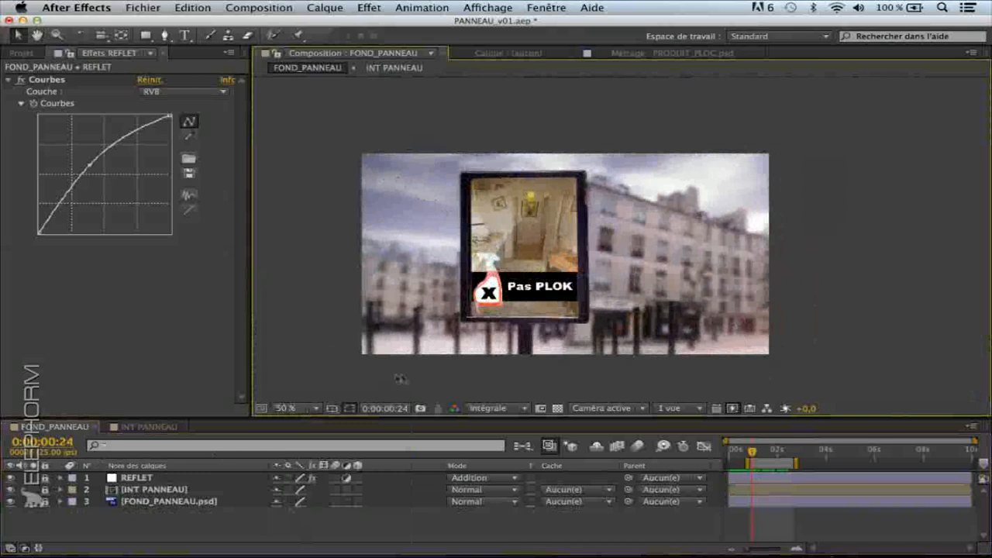
# - Create a new adjustment layer (Calque d'effets) above REFLET and name it VIGN
pyautogui.rightClick(186, 530)
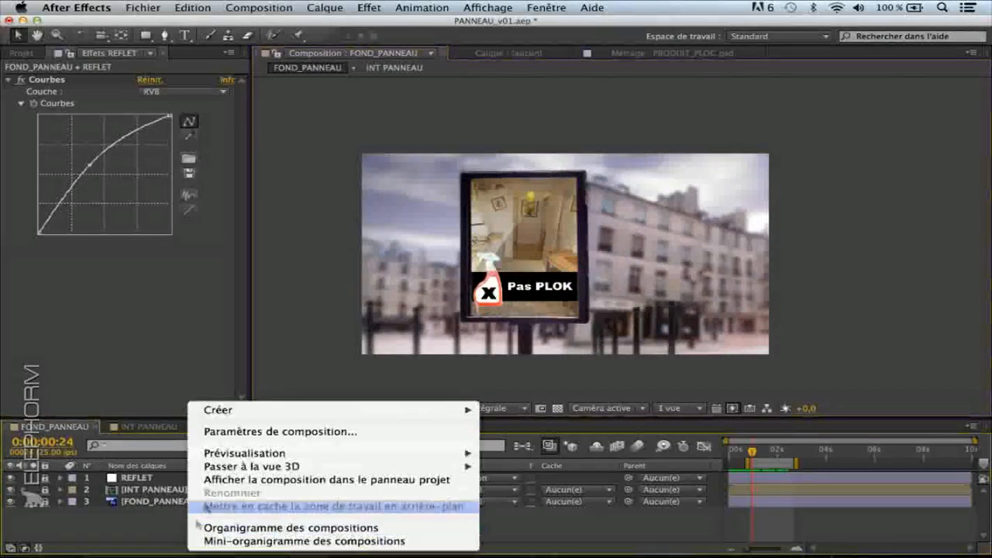
pyautogui.moveTo(221, 410)
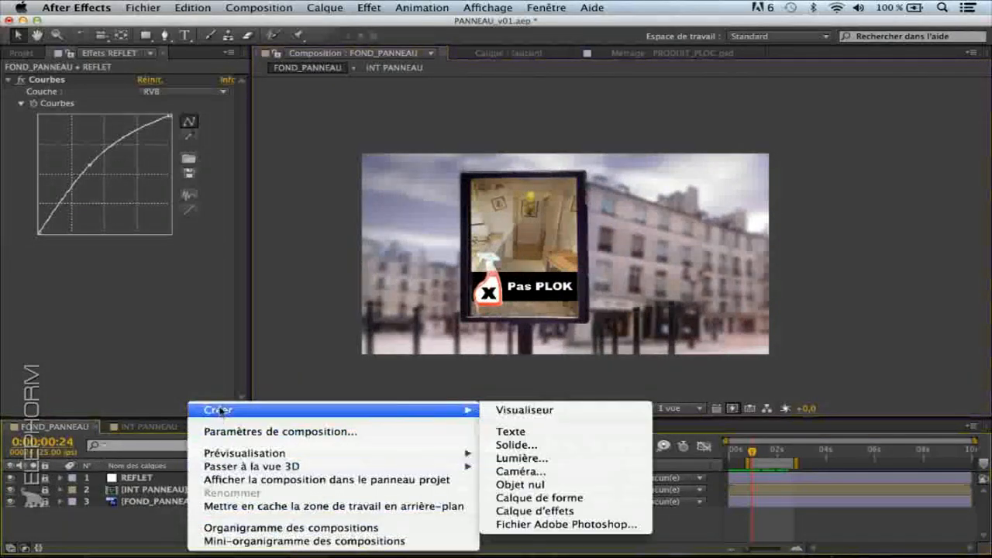
pyautogui.click(519, 511)
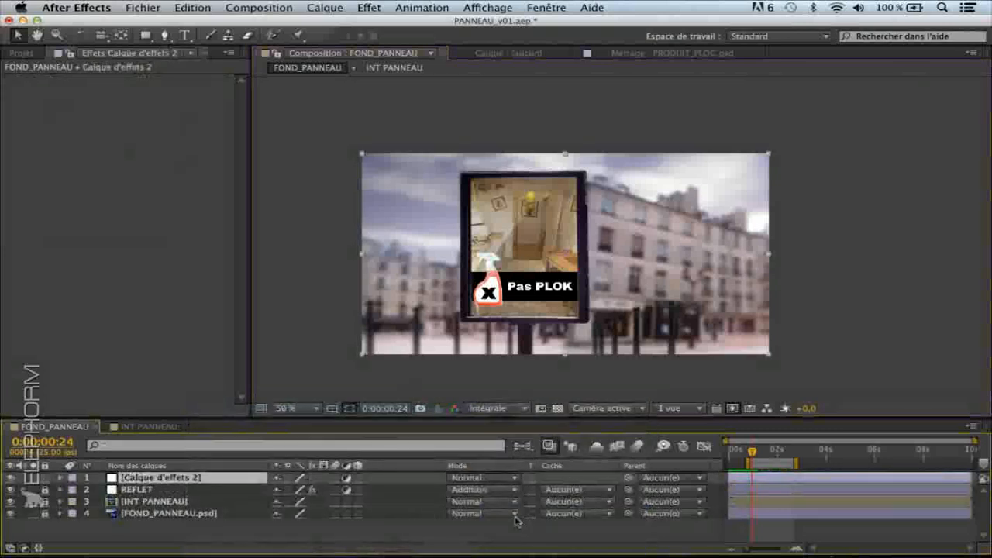
pyautogui.press('Return')
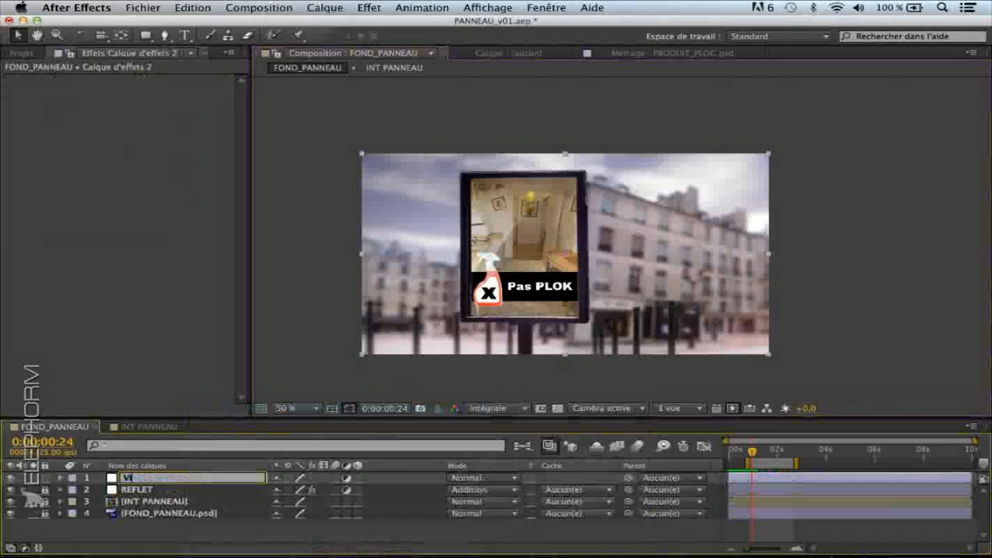
pyautogui.write('VIGN')
pyautogui.press('Return')
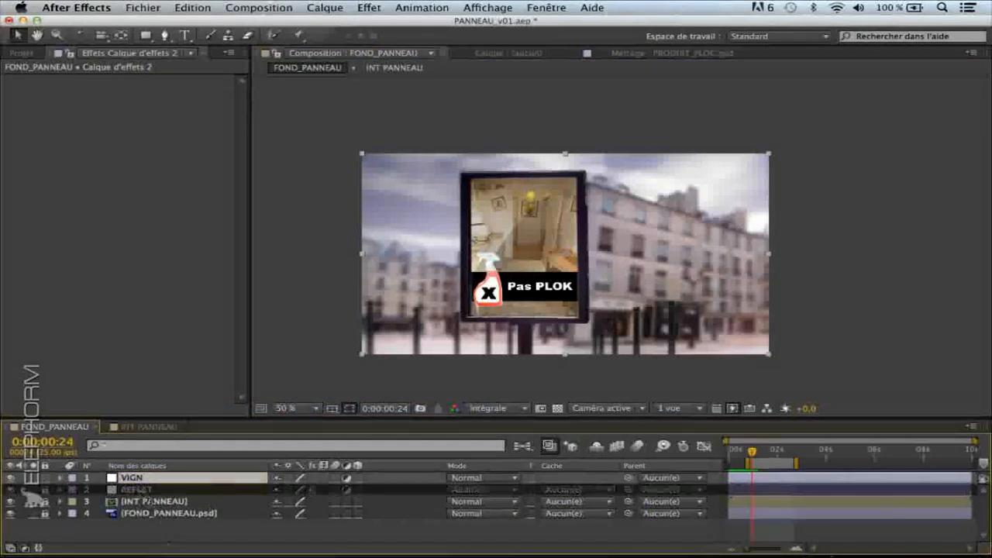
# - Apply the Courbes effect to the VIGN layer and pull the middle of the RVB curve down to darken the image
pyautogui.rightClick(146, 478)
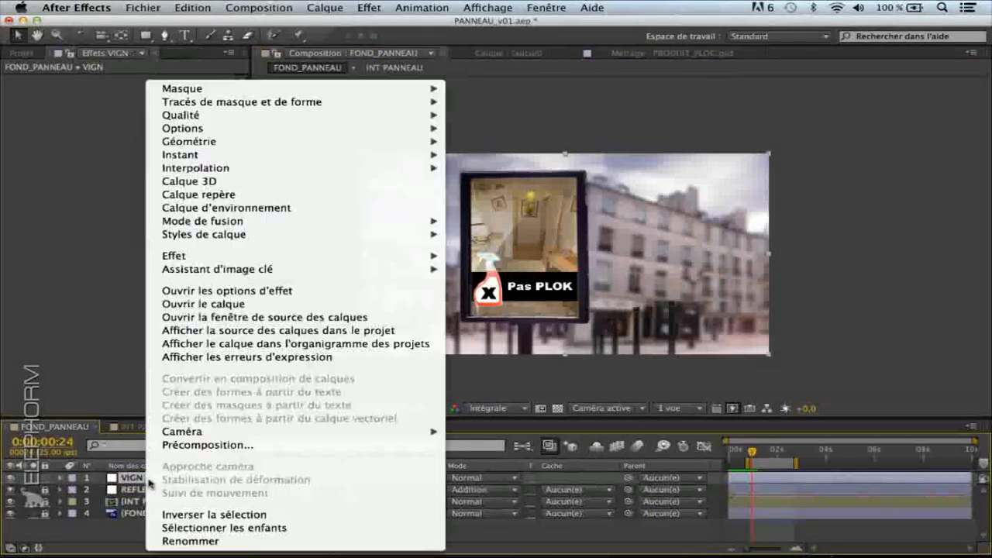
pyautogui.moveTo(207, 257)
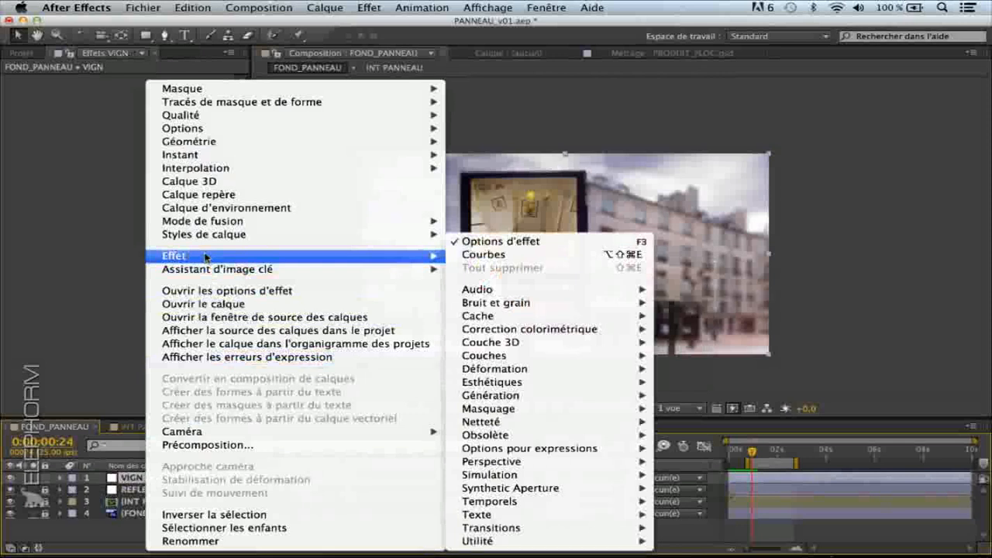
pyautogui.moveTo(518, 330)
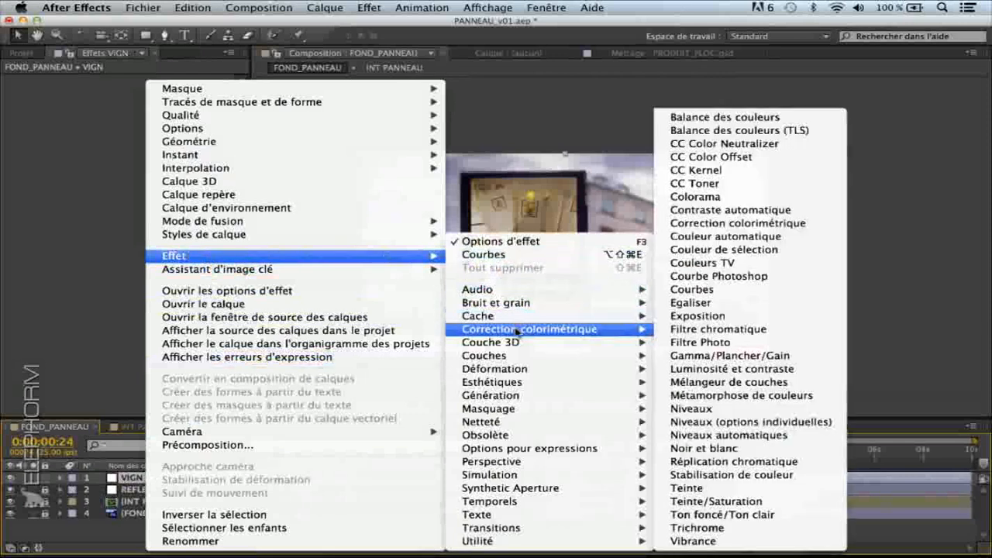
pyautogui.click(692, 289)
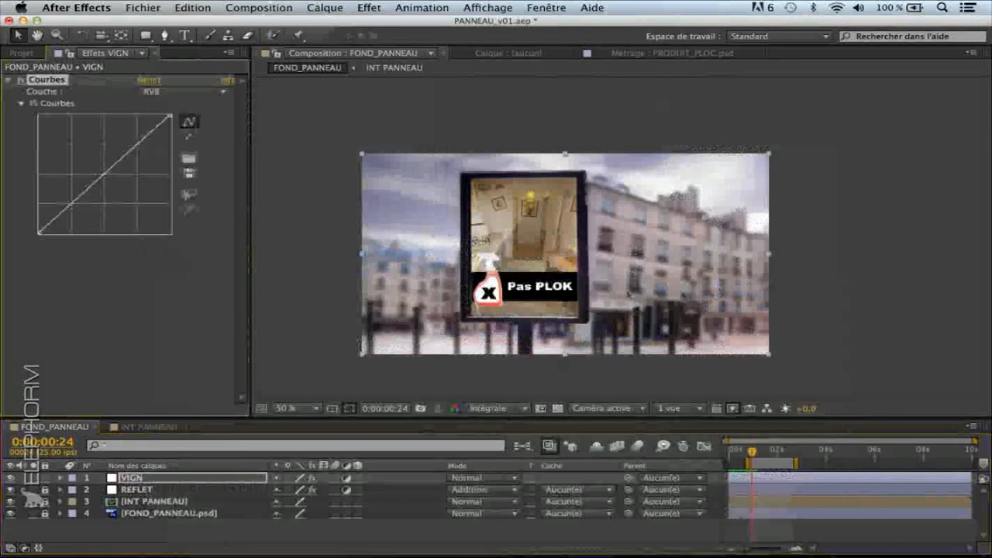
pyautogui.moveTo(101, 176); pyautogui.dragTo(120, 202)
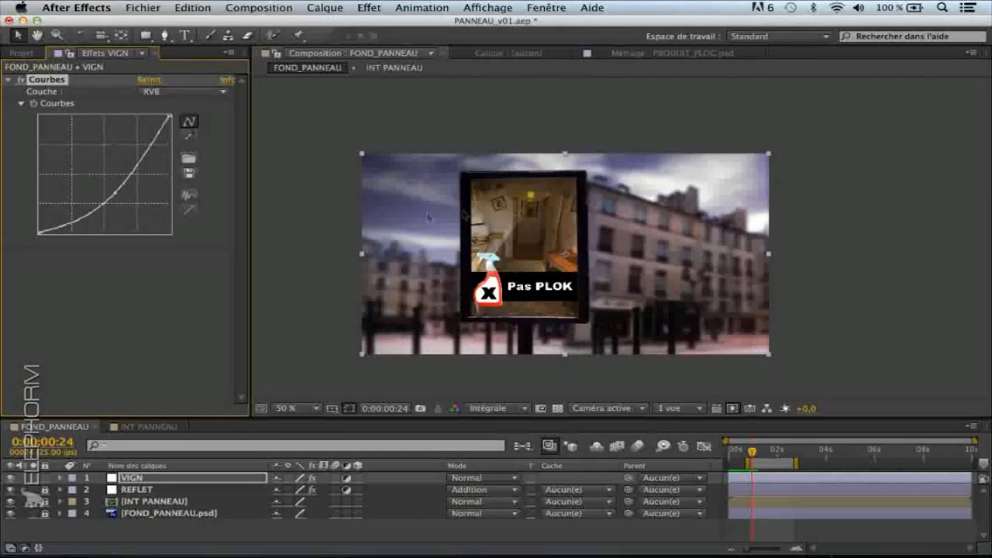
# - Try a hand-drawn elliptical mask on the VIGN layer, delete it and add an elliptical mask fitted to the whole layer
pyautogui.click(150, 482)
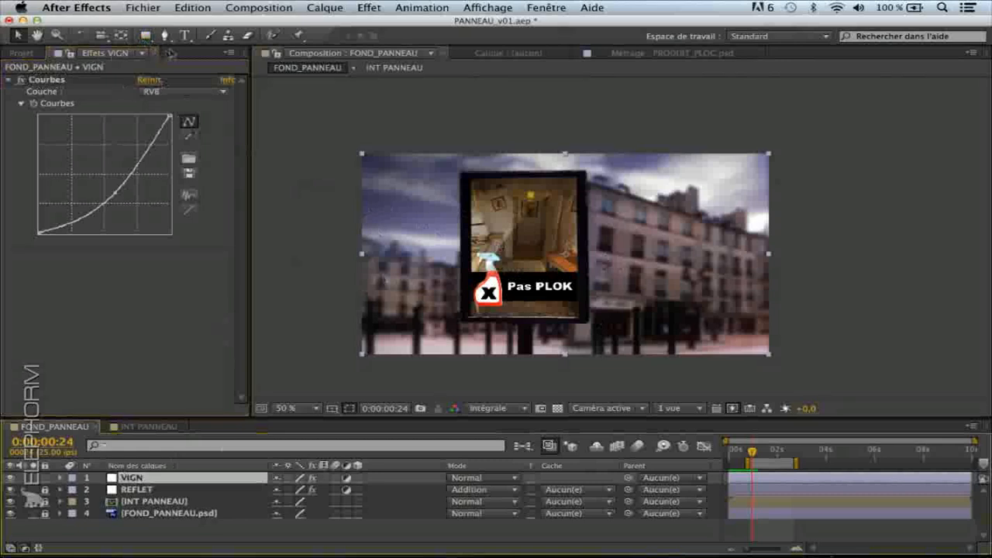
pyautogui.click(166, 37)
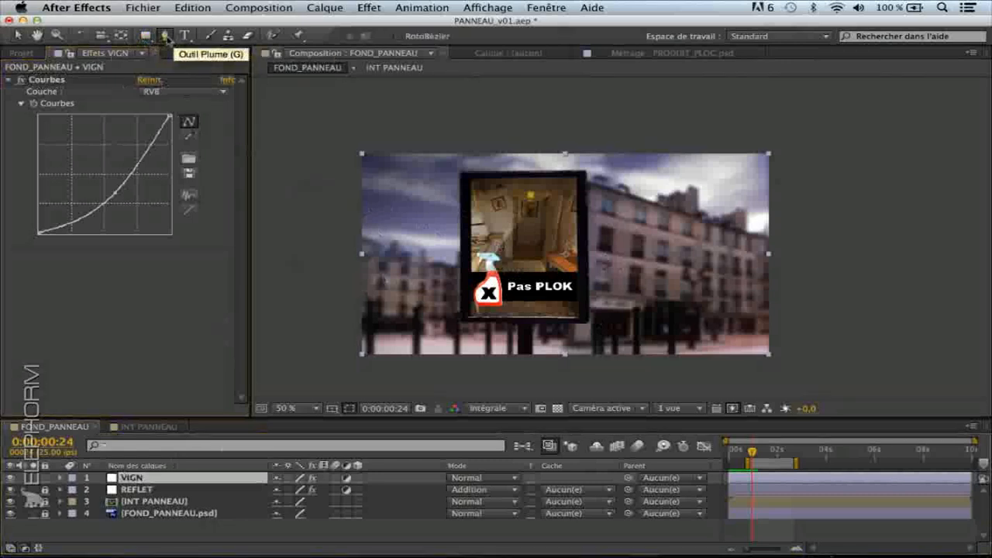
pyautogui.moveTo(145, 35); pyautogui.dragTo(225, 50)
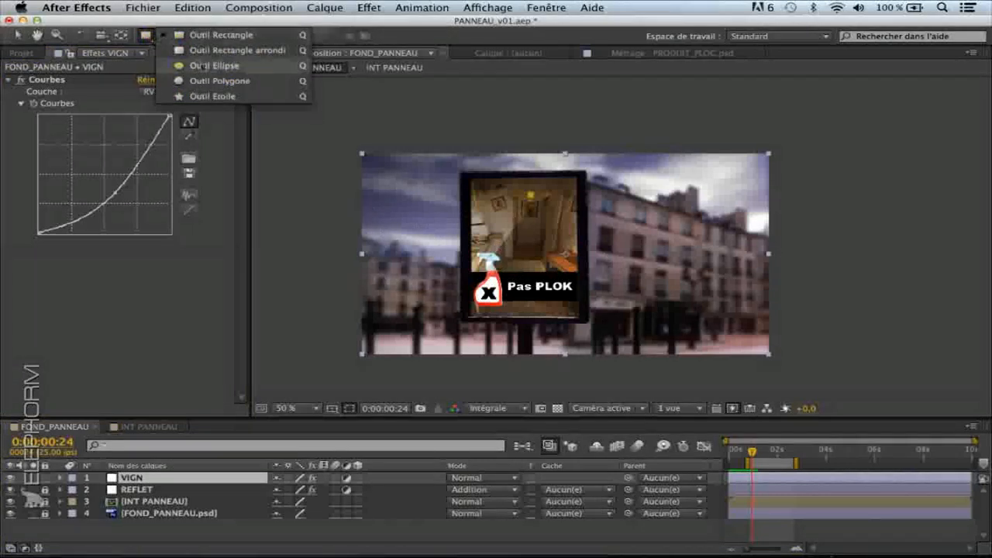
pyautogui.click(203, 66)
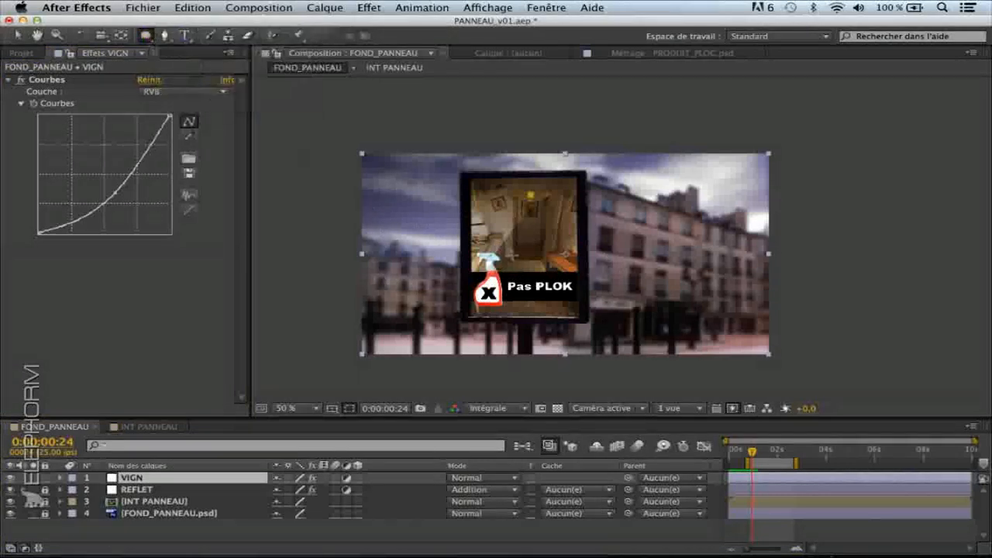
pyautogui.moveTo(367, 163); pyautogui.dragTo(754, 350)
pyautogui.press('Delete')
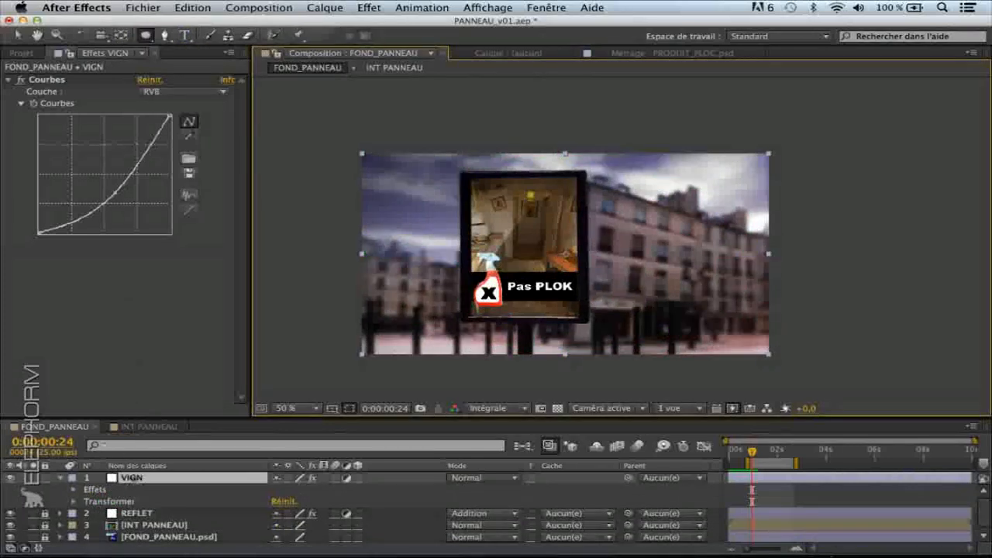
pyautogui.doubleClick(146, 35)
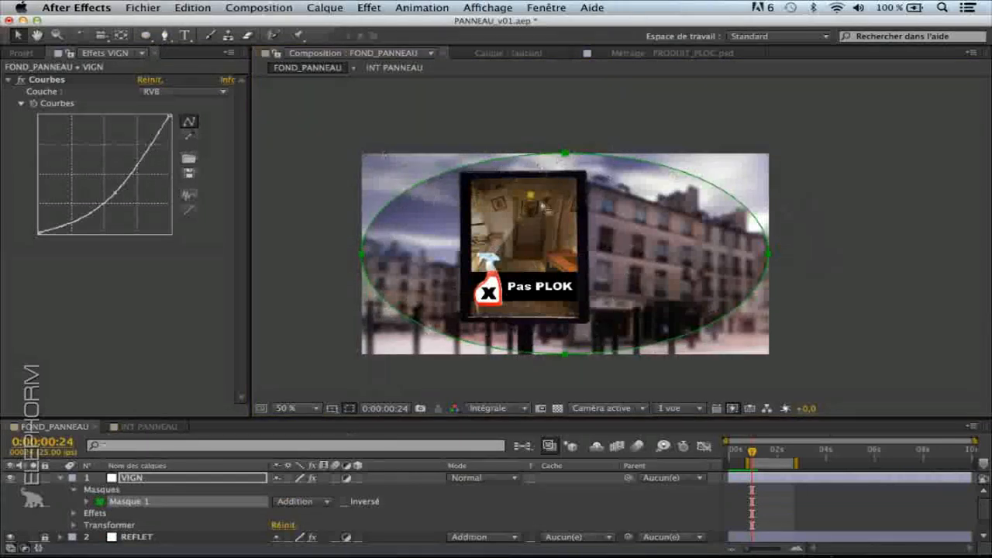
# - Try the Soustraction mode on the VIGN layer's elliptical mask and return it to Addition
pyautogui.click(325, 504)
pyautogui.click(320, 487)
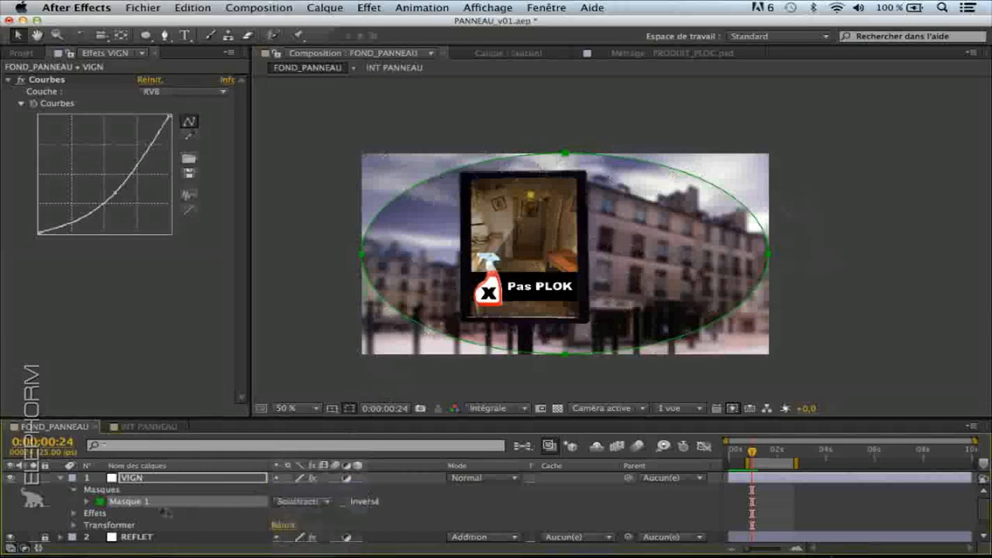
pyautogui.click(319, 501)
pyautogui.click(310, 472)
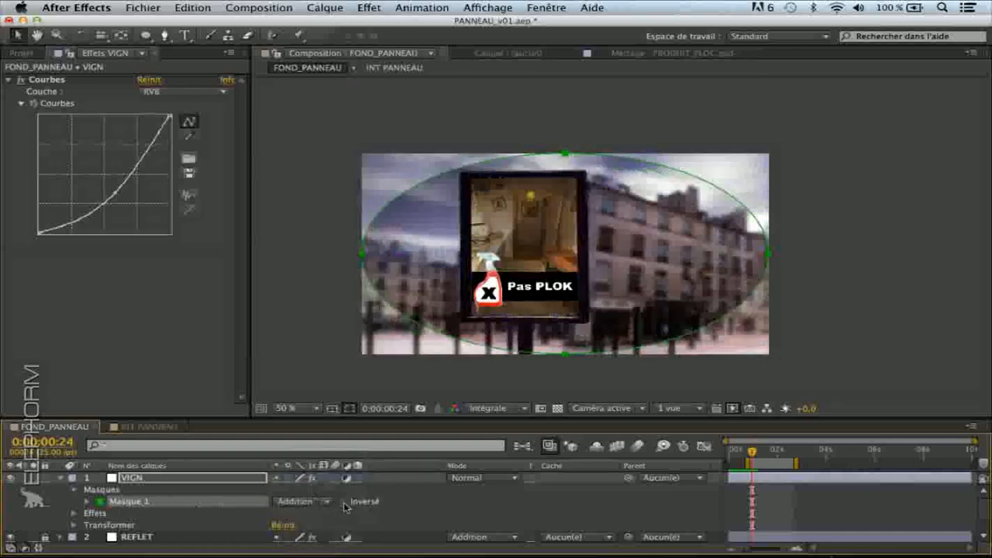
# - Invert Masque 1 on the VIGN layer so the darkening affects only the image edges, and deselect everything
pyautogui.click(343, 502)
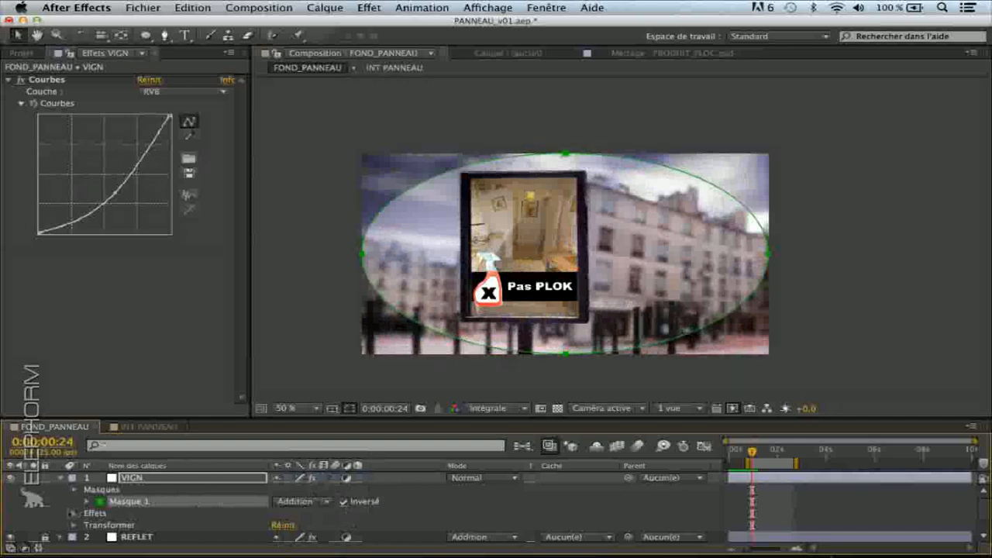
pyautogui.press('F2')
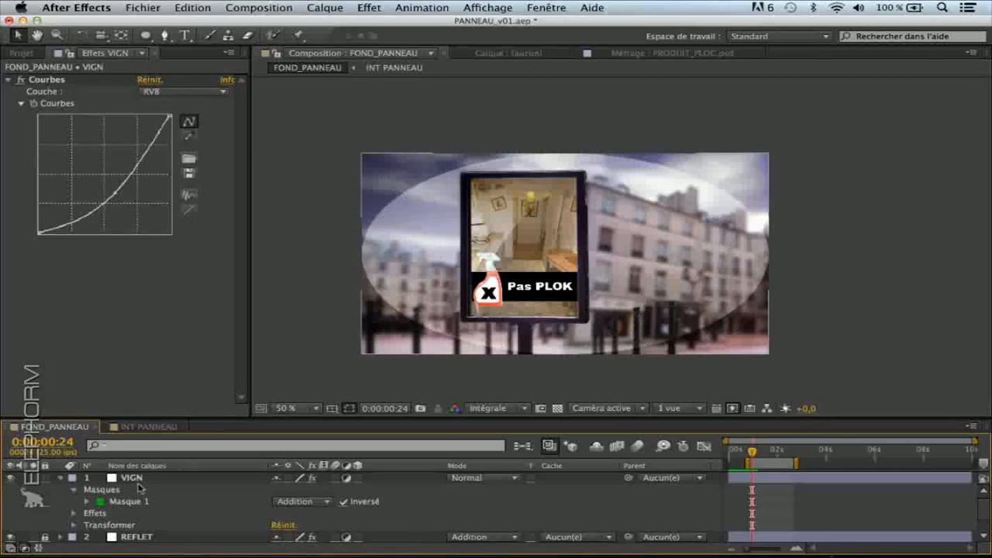
# - Feather the VIGN layer's Masque 1 by 178 pixels to soften the vignette's edge
pyautogui.click(87, 501)
pyautogui.scroll(-1, 179, 507)
pyautogui.moveTo(299, 517); pyautogui.dragTo(436, 513)
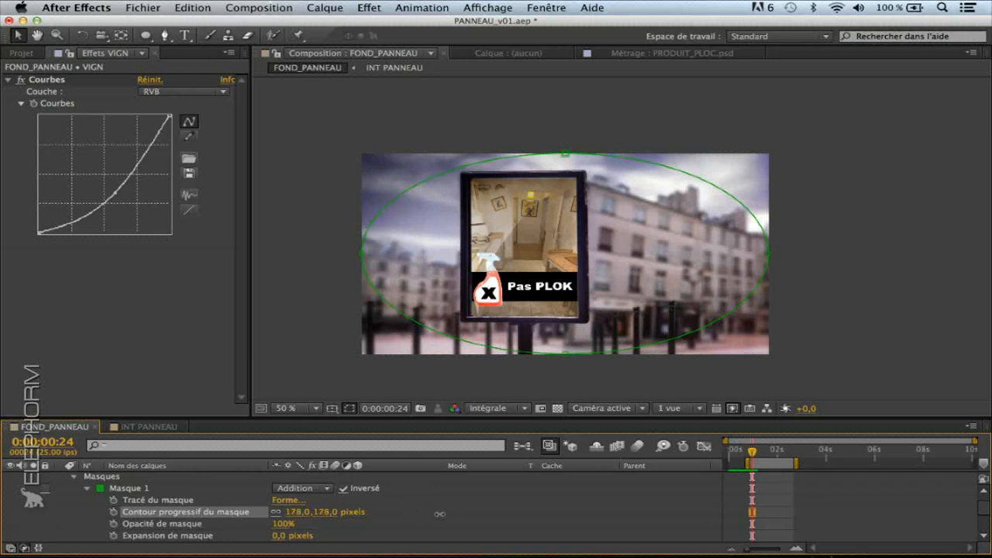
pyautogui.click(73, 476)
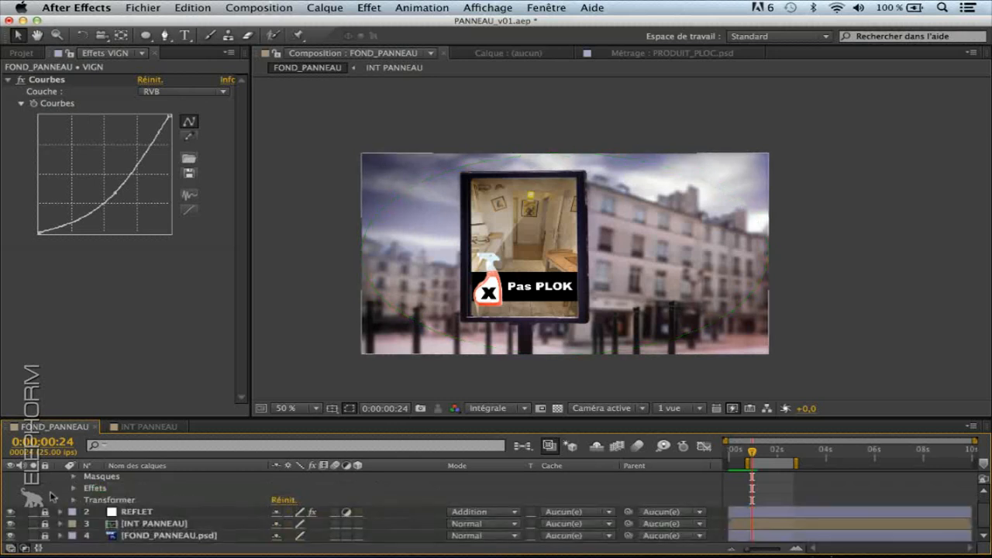
# - Toggle the VIGN layer's visibility to compare the image with and without the vignette, leaving it visible and its properties collapsed
pyautogui.scroll(2, 46, 494)
pyautogui.click(11, 478)
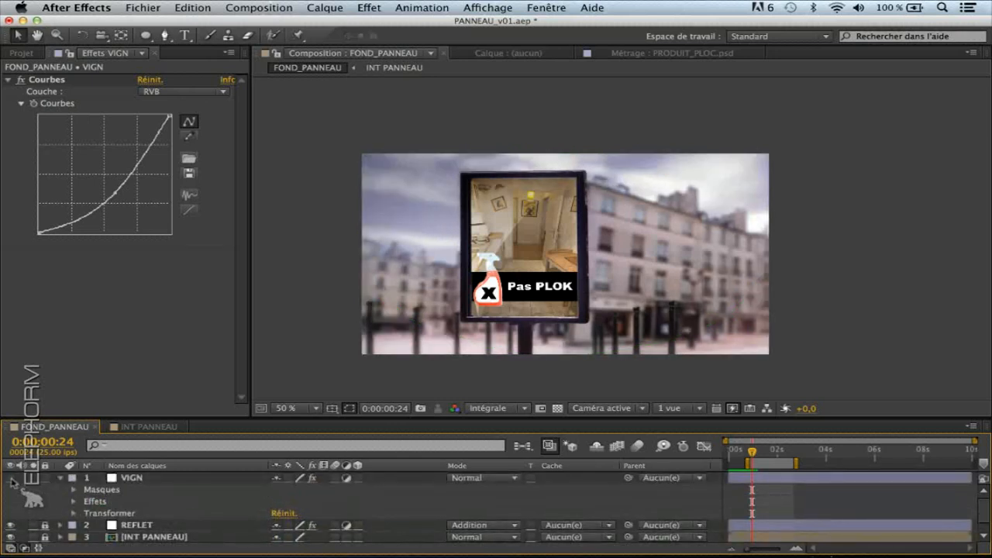
pyautogui.click(11, 478)
pyautogui.click(11, 478)
pyautogui.click(10, 478)
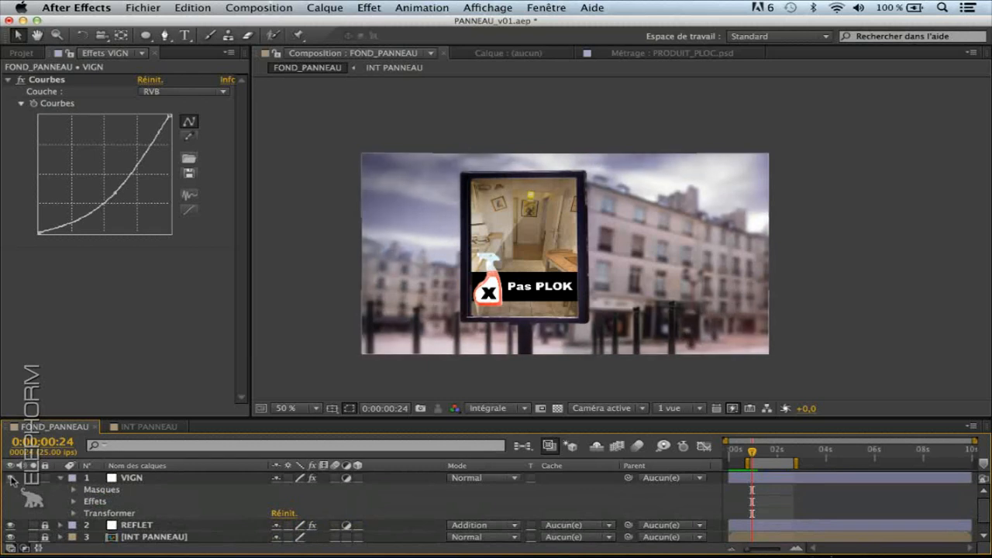
pyautogui.click(61, 478)
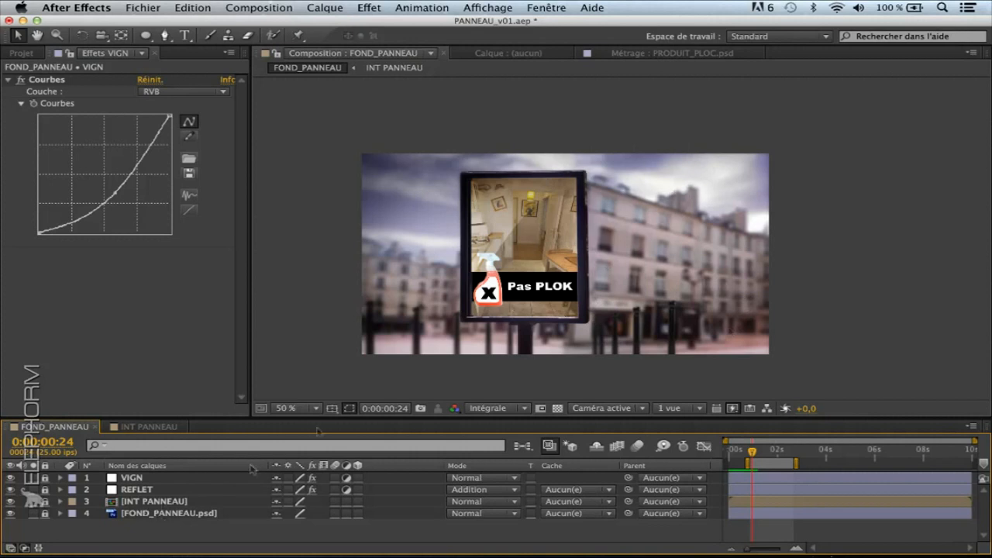
# - Create a new adjustment layer above VIGN in the FOND_PANNEAU composition and name it GLOW
pyautogui.rightClick(162, 527)
pyautogui.moveTo(209, 417)
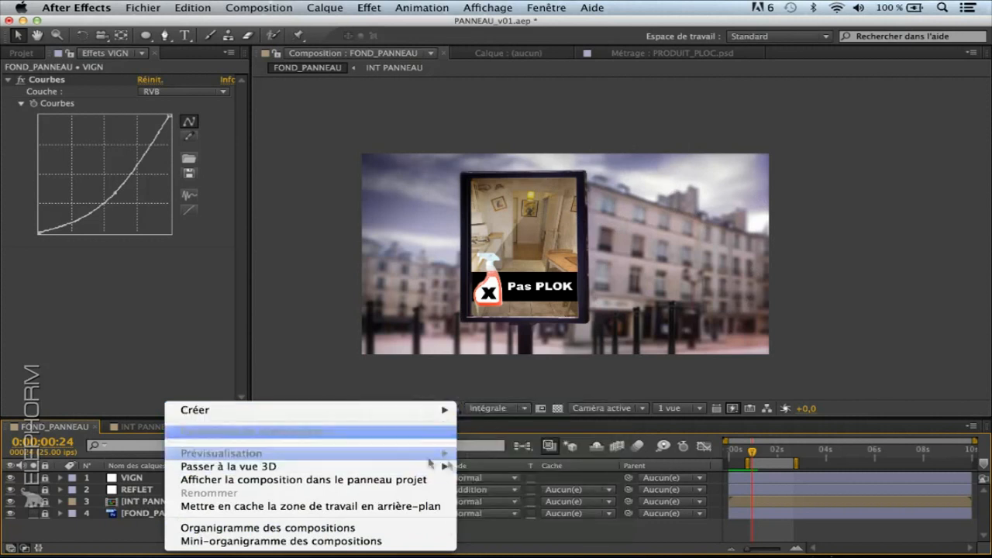
pyautogui.click(510, 511)
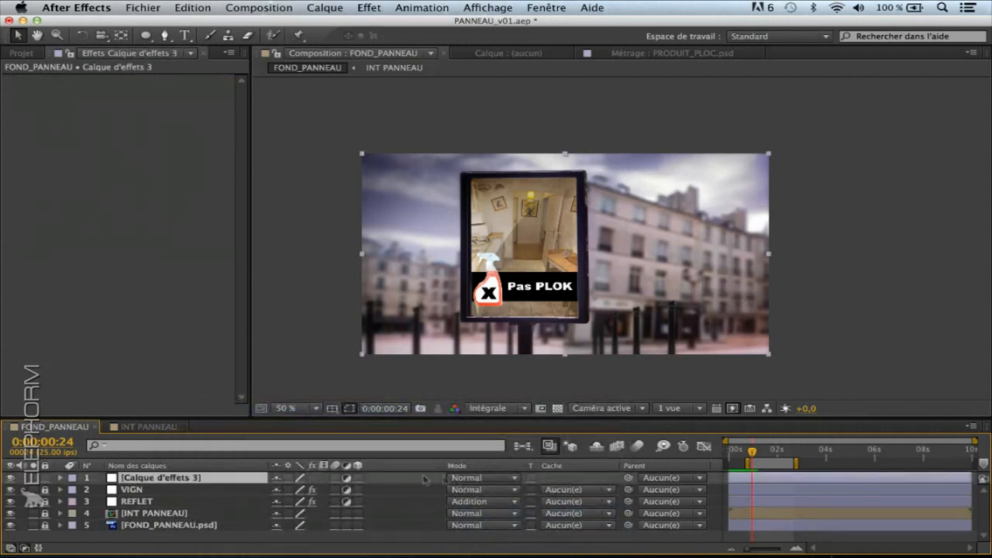
pyautogui.press('Return')
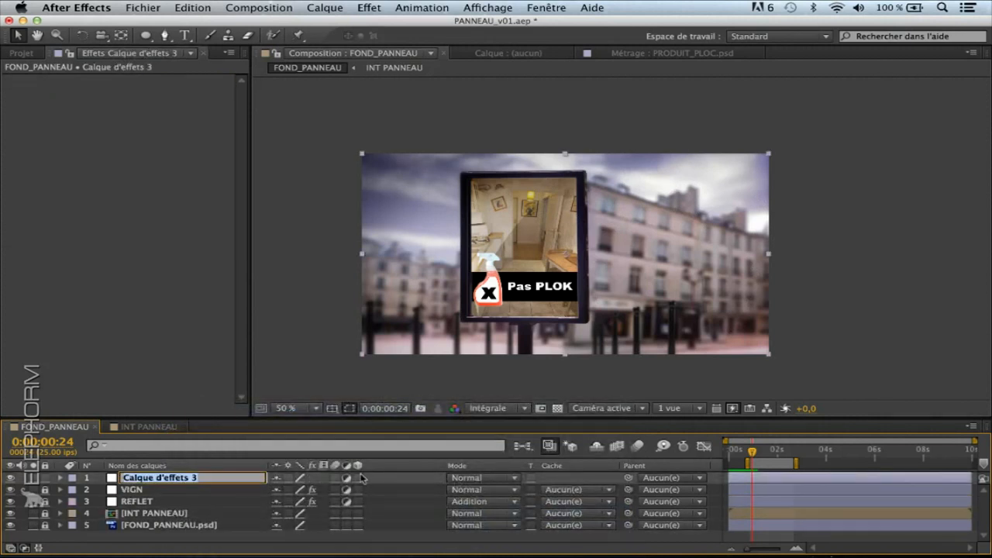
pyautogui.write('GLOW')
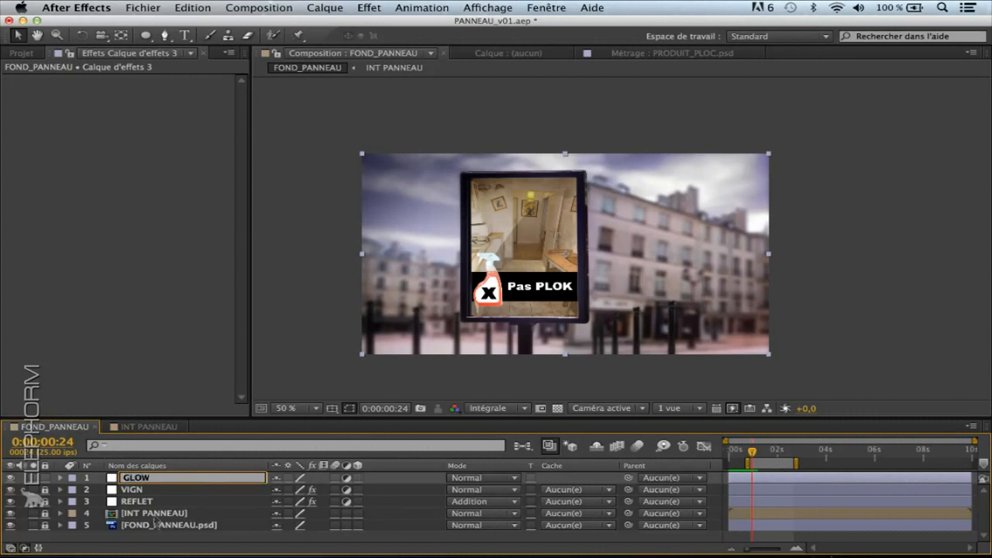
pyautogui.press('Return')
# - Apply the Lueur diffuse effect from the Esthétiques category to the GLOW layer
pyautogui.click(144, 479)
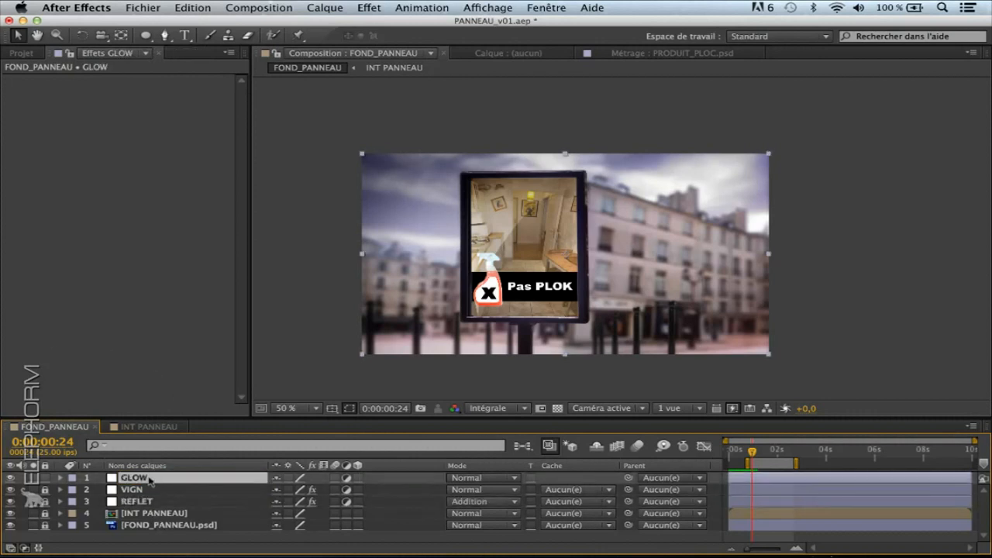
pyautogui.rightClick(149, 481)
pyautogui.moveTo(222, 256)
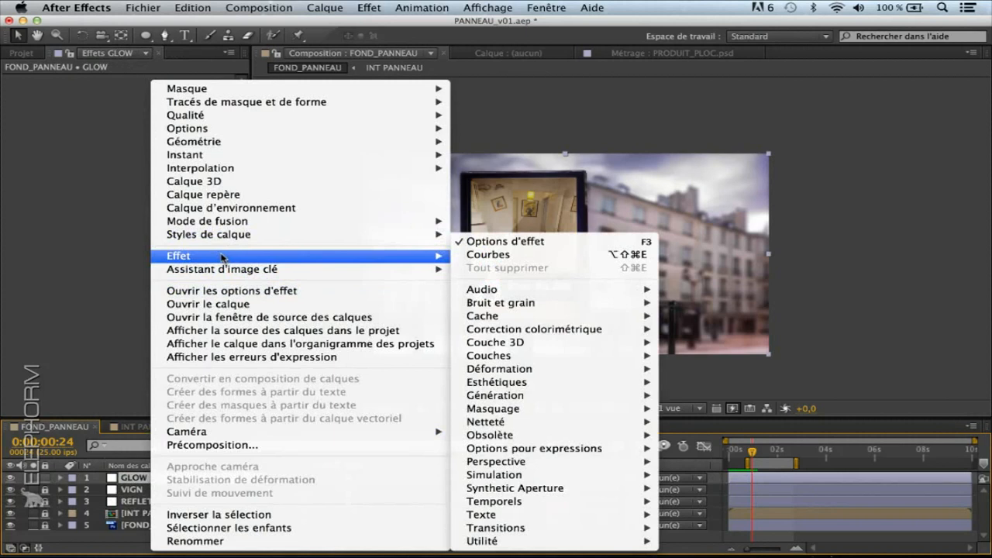
pyautogui.moveTo(505, 385)
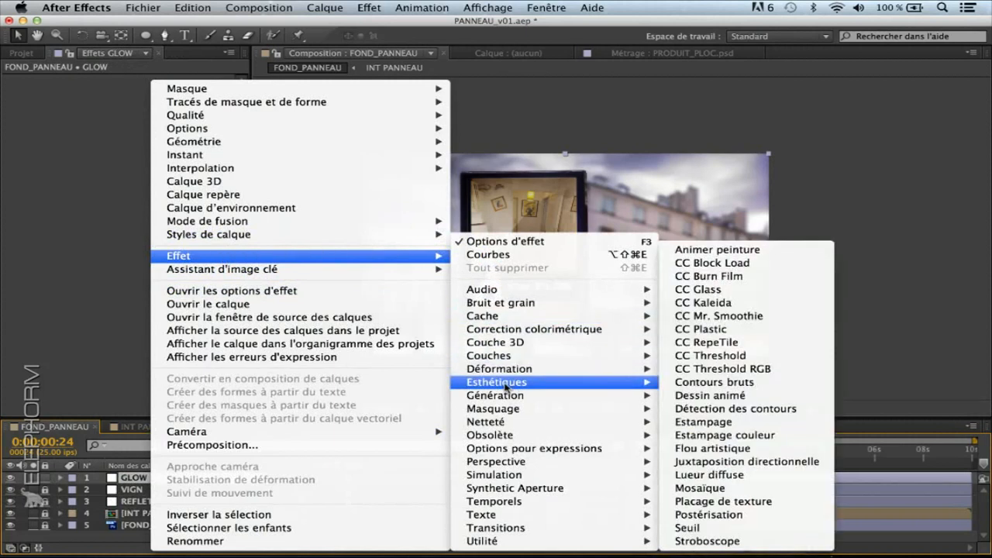
pyautogui.click(706, 475)
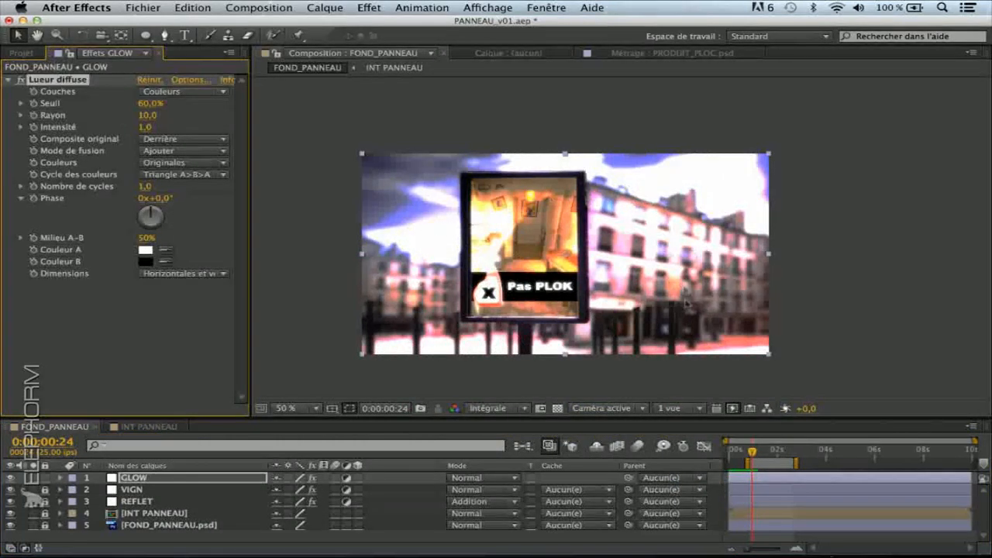
# - Set the GLOW layer's Lueur diffuse to a Rayon of 134 and a Seuil of 67,1 %, and collapse the effect
pyautogui.click(140, 500)
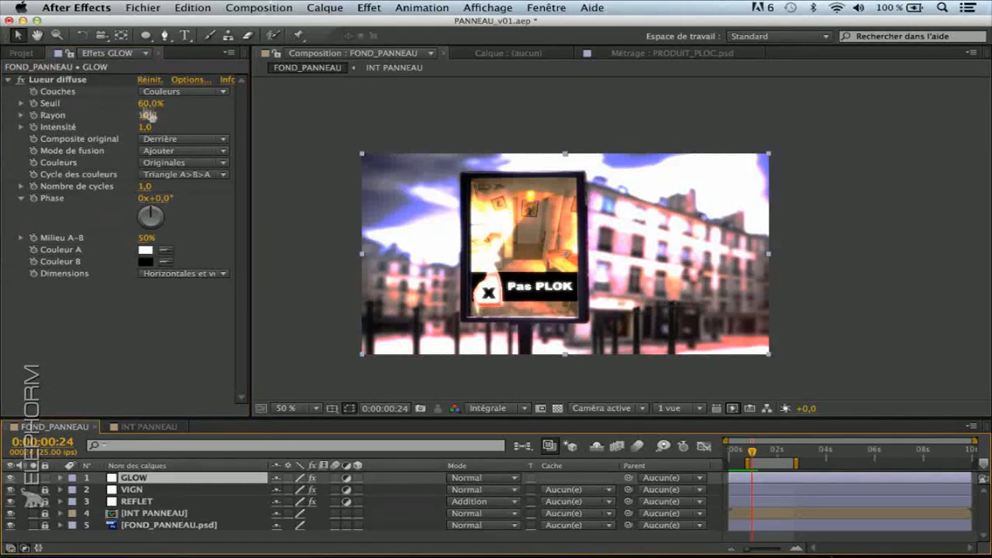
pyautogui.moveTo(148, 114); pyautogui.dragTo(223, 116)
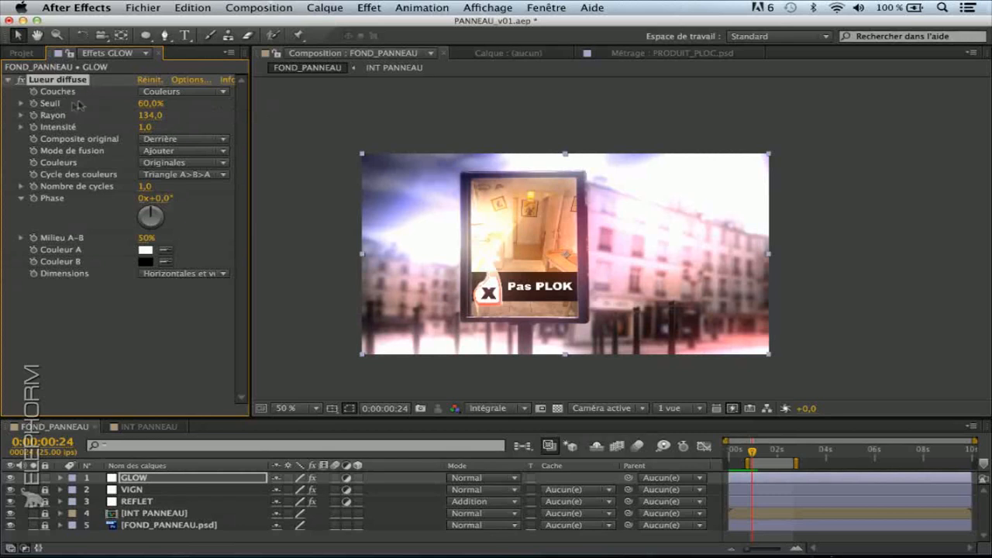
pyautogui.moveTo(145, 103)
pyautogui.mouseDown()
pyautogui.moveTo(121, 106)
pyautogui.moveTo(194, 101)
pyautogui.moveTo(162, 104)
pyautogui.mouseUp()
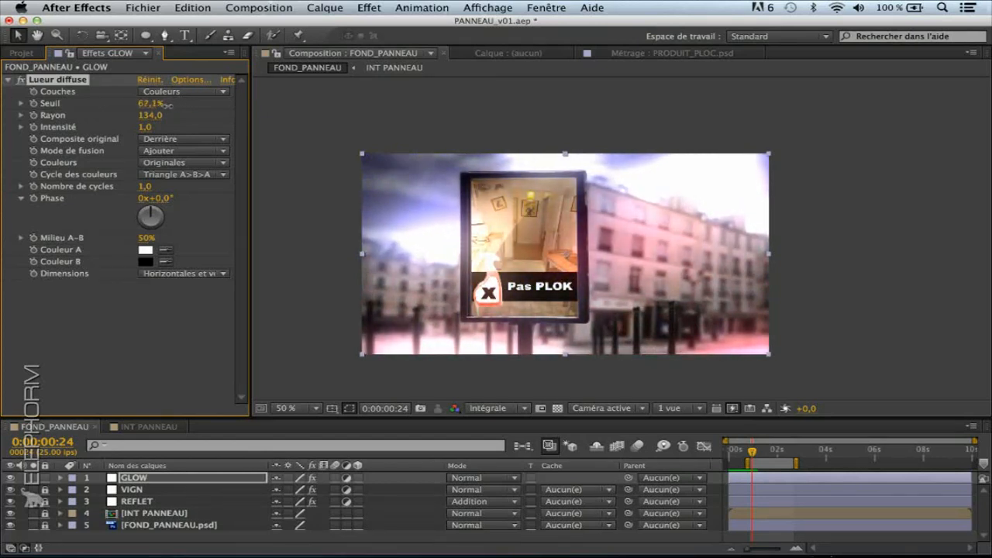
pyautogui.click(9, 80)
# - Draw a closed, rounded Pen mask on the GLOW layer covering the billboard and the buildings to its right, extending beyond the frame
pyautogui.click(155, 479)
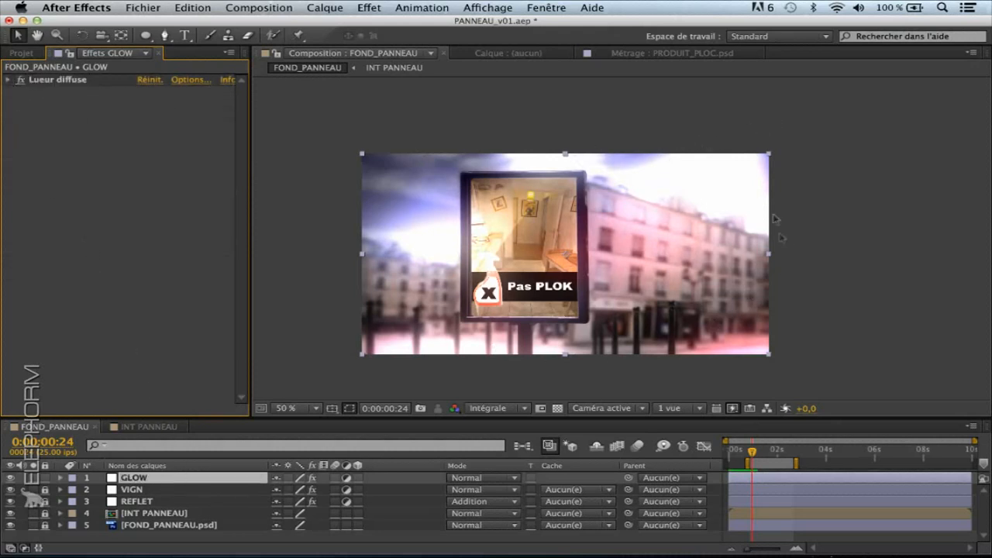
pyautogui.click(164, 35)
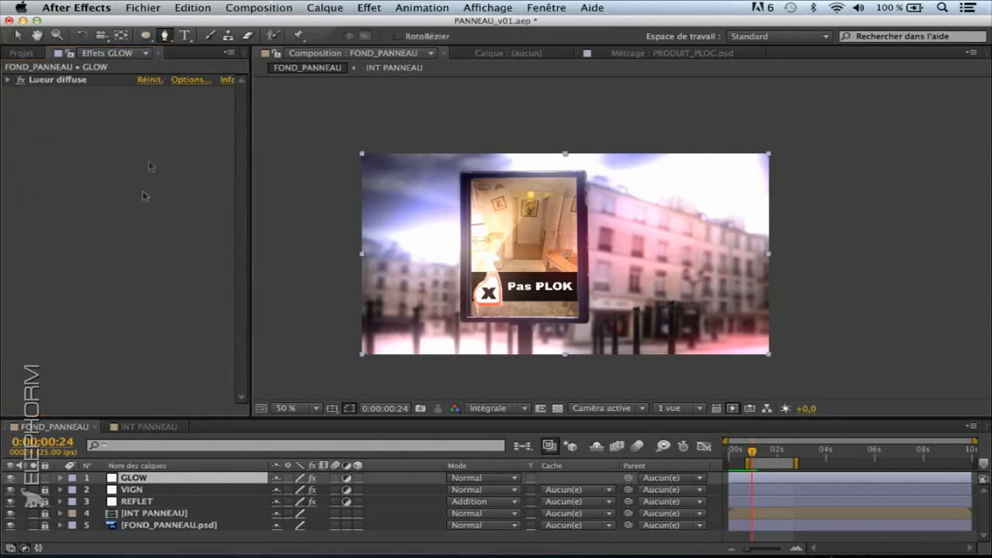
pyautogui.moveTo(742, 102); pyautogui.dragTo(657, 104)
pyautogui.moveTo(555, 146); pyautogui.dragTo(507, 186)
pyautogui.moveTo(478, 292); pyautogui.dragTo(512, 333)
pyautogui.moveTo(758, 358); pyautogui.dragTo(828, 285)
pyautogui.moveTo(876, 196); pyautogui.dragTo(871, 128)
pyautogui.click(743, 102)
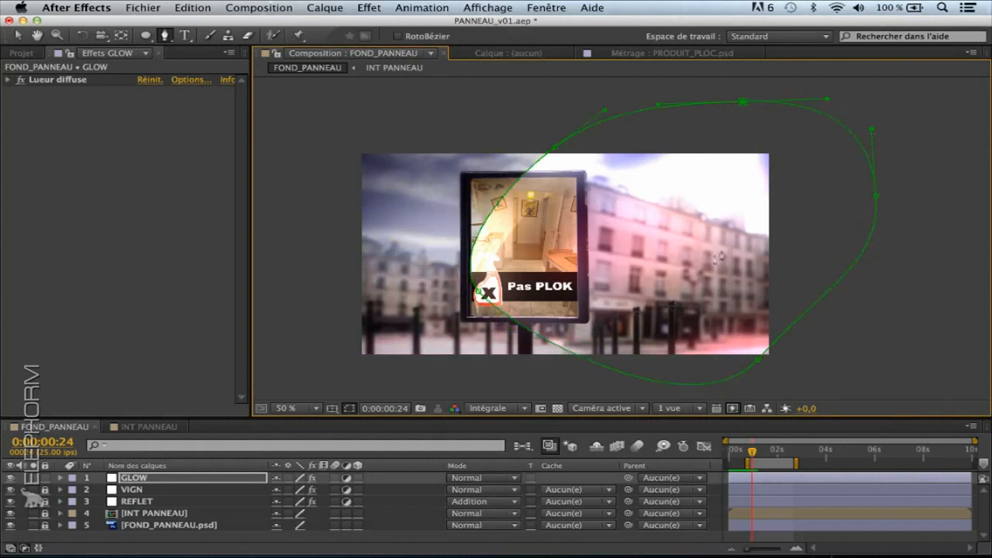
# - Feather the GLOW layer's Masque 1 by 357 pixels
pyautogui.click(61, 479)
pyautogui.click(73, 489)
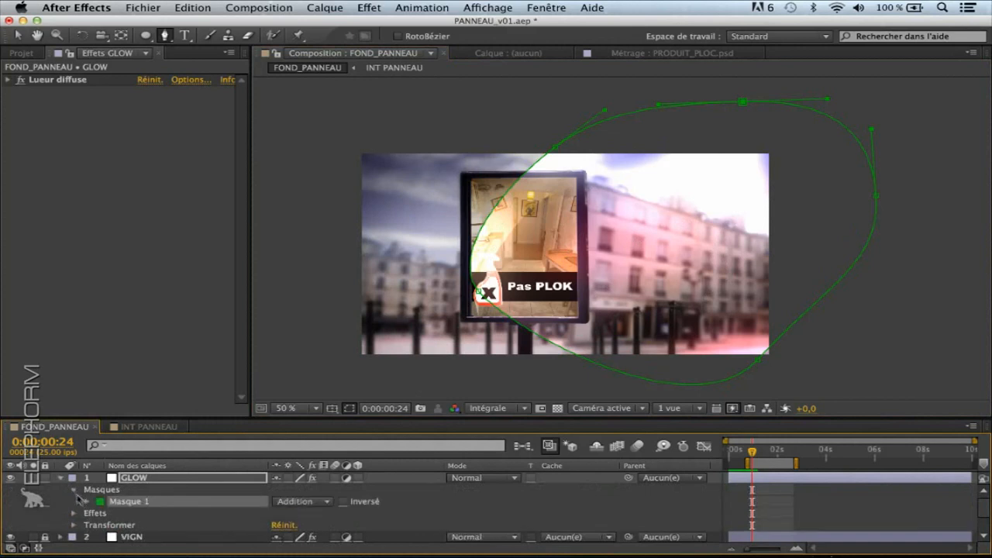
pyautogui.click(88, 501)
pyautogui.click(215, 513)
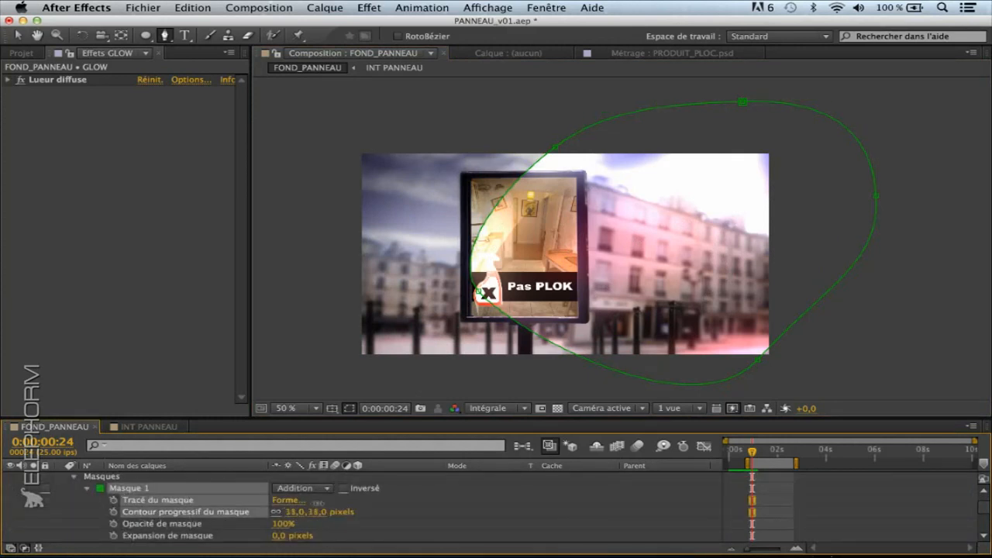
pyautogui.moveTo(304, 512); pyautogui.dragTo(431, 513)
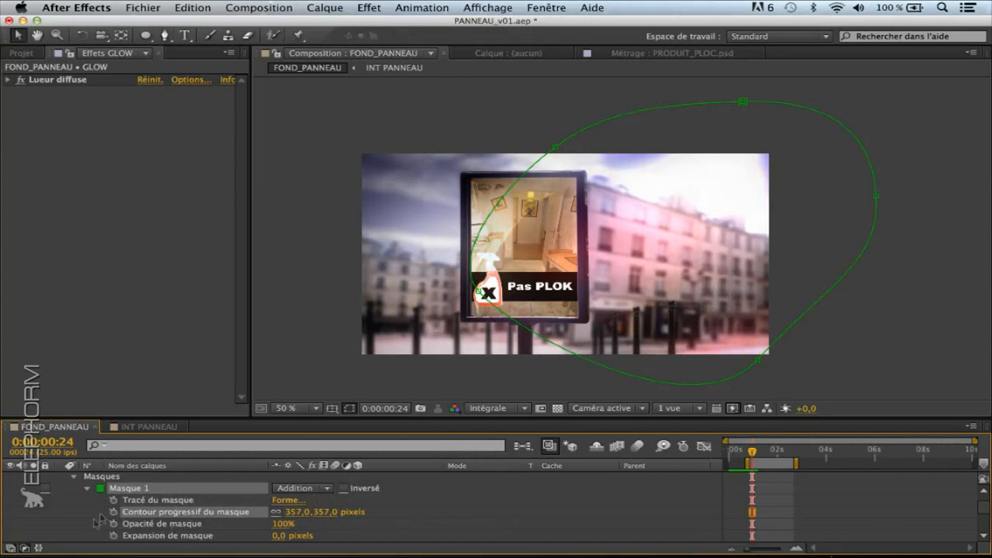
# - Move the upper-left, lower-right and top points of the GLOW mask outward to widen the glow area, and collapse the mask properties
pyautogui.moveTo(554, 151); pyautogui.dragTo(525, 104)
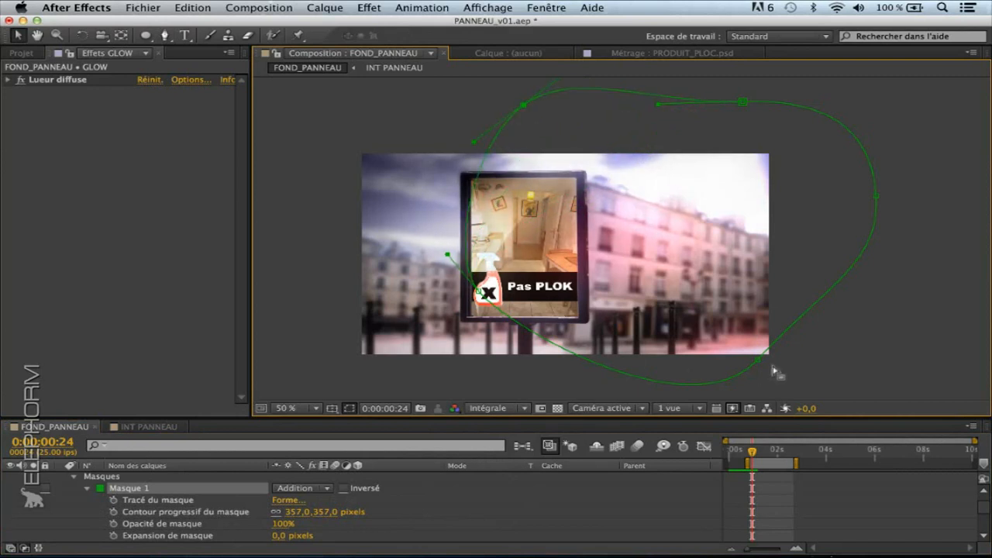
pyautogui.moveTo(756, 356); pyautogui.dragTo(864, 334)
pyautogui.click(742, 101)
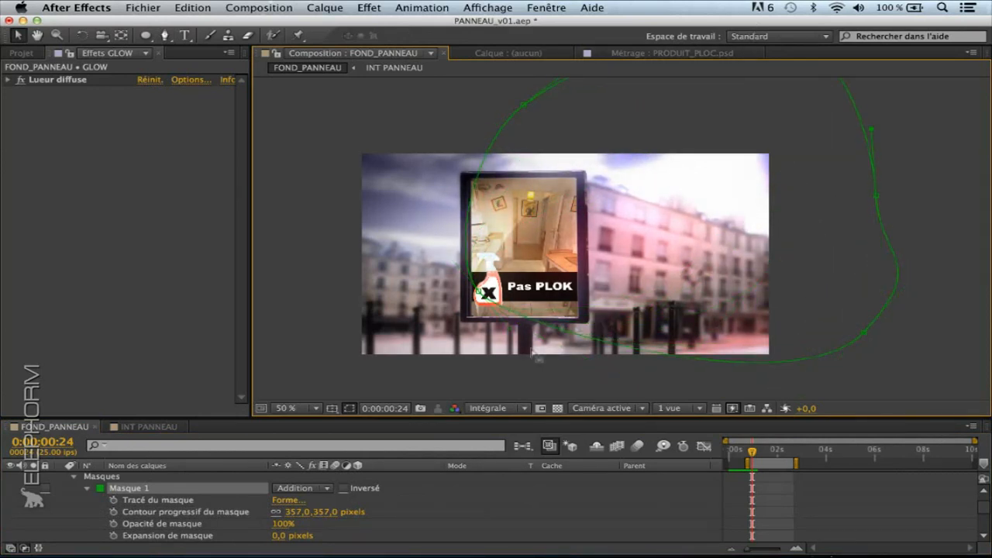
pyautogui.click(71, 504)
pyautogui.click(74, 478)
pyautogui.click(74, 488)
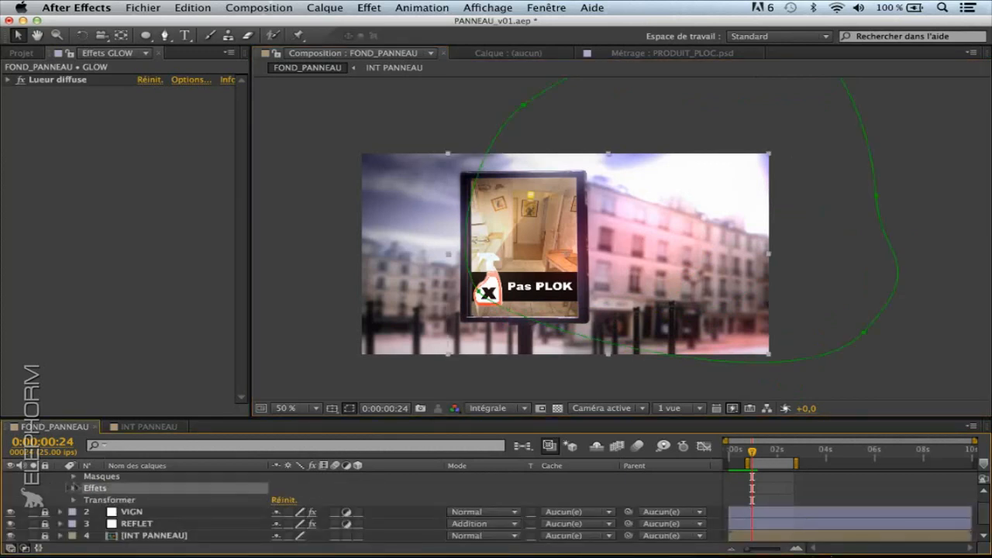
# - View the composition at 100 % and run a RAM preview of the finished effects
pyautogui.click(297, 408)
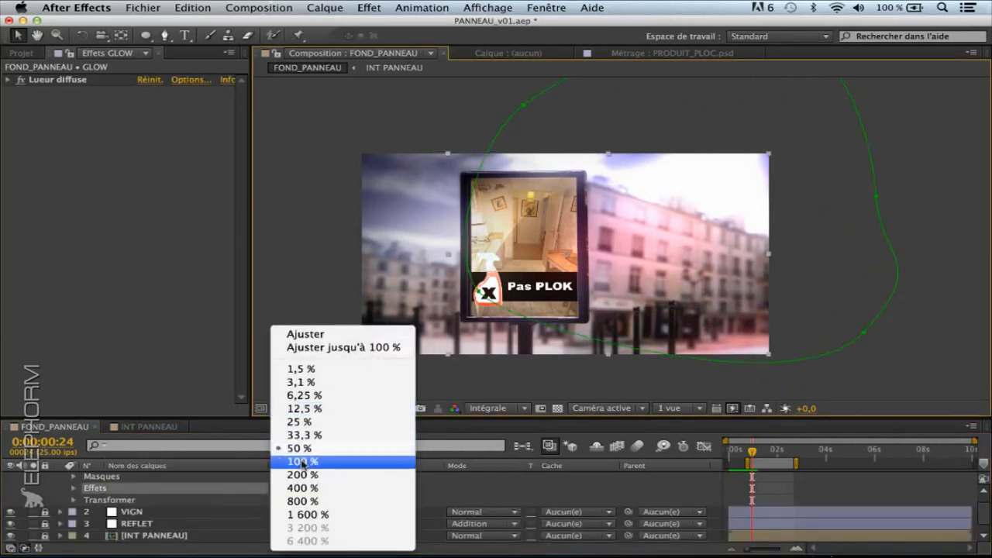
pyautogui.click(299, 460)
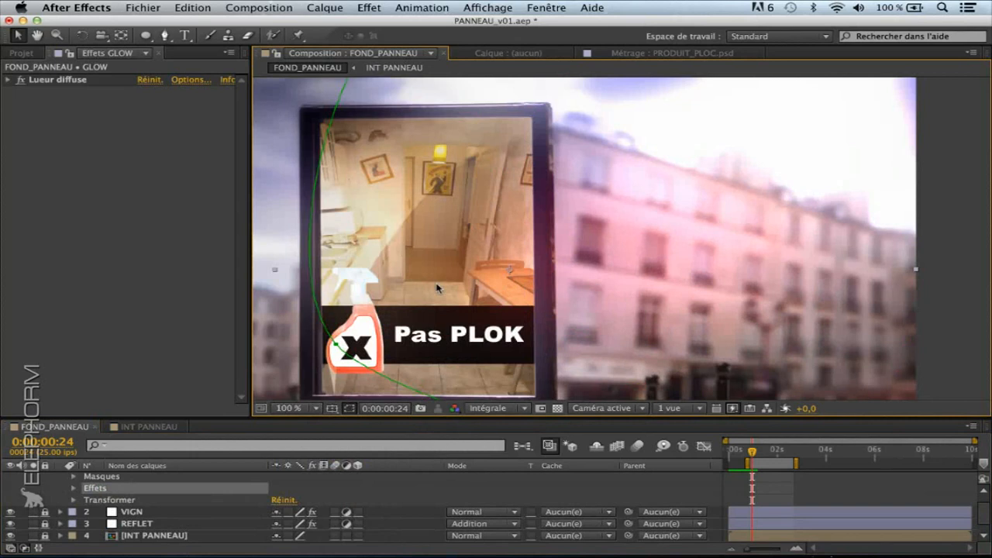
pyautogui.press('KP_0')
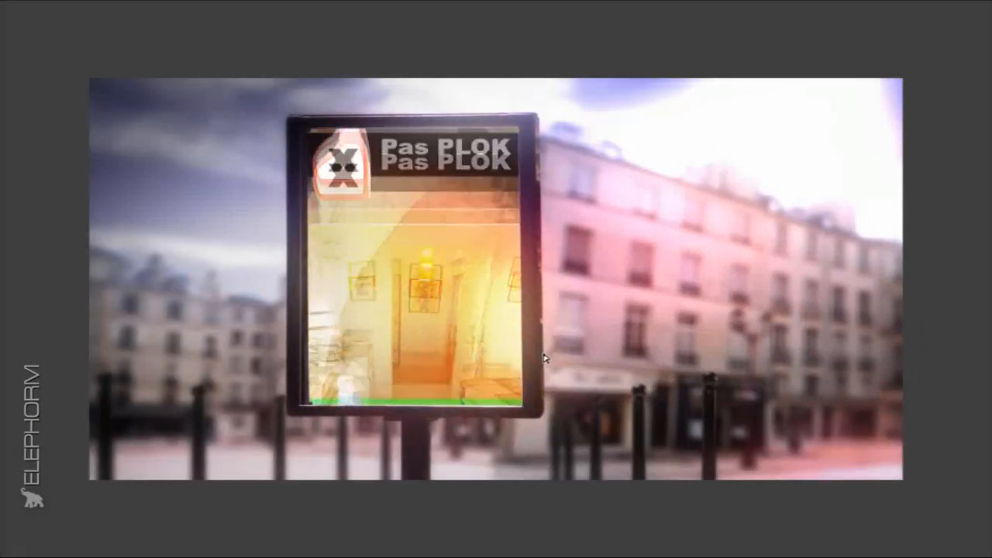